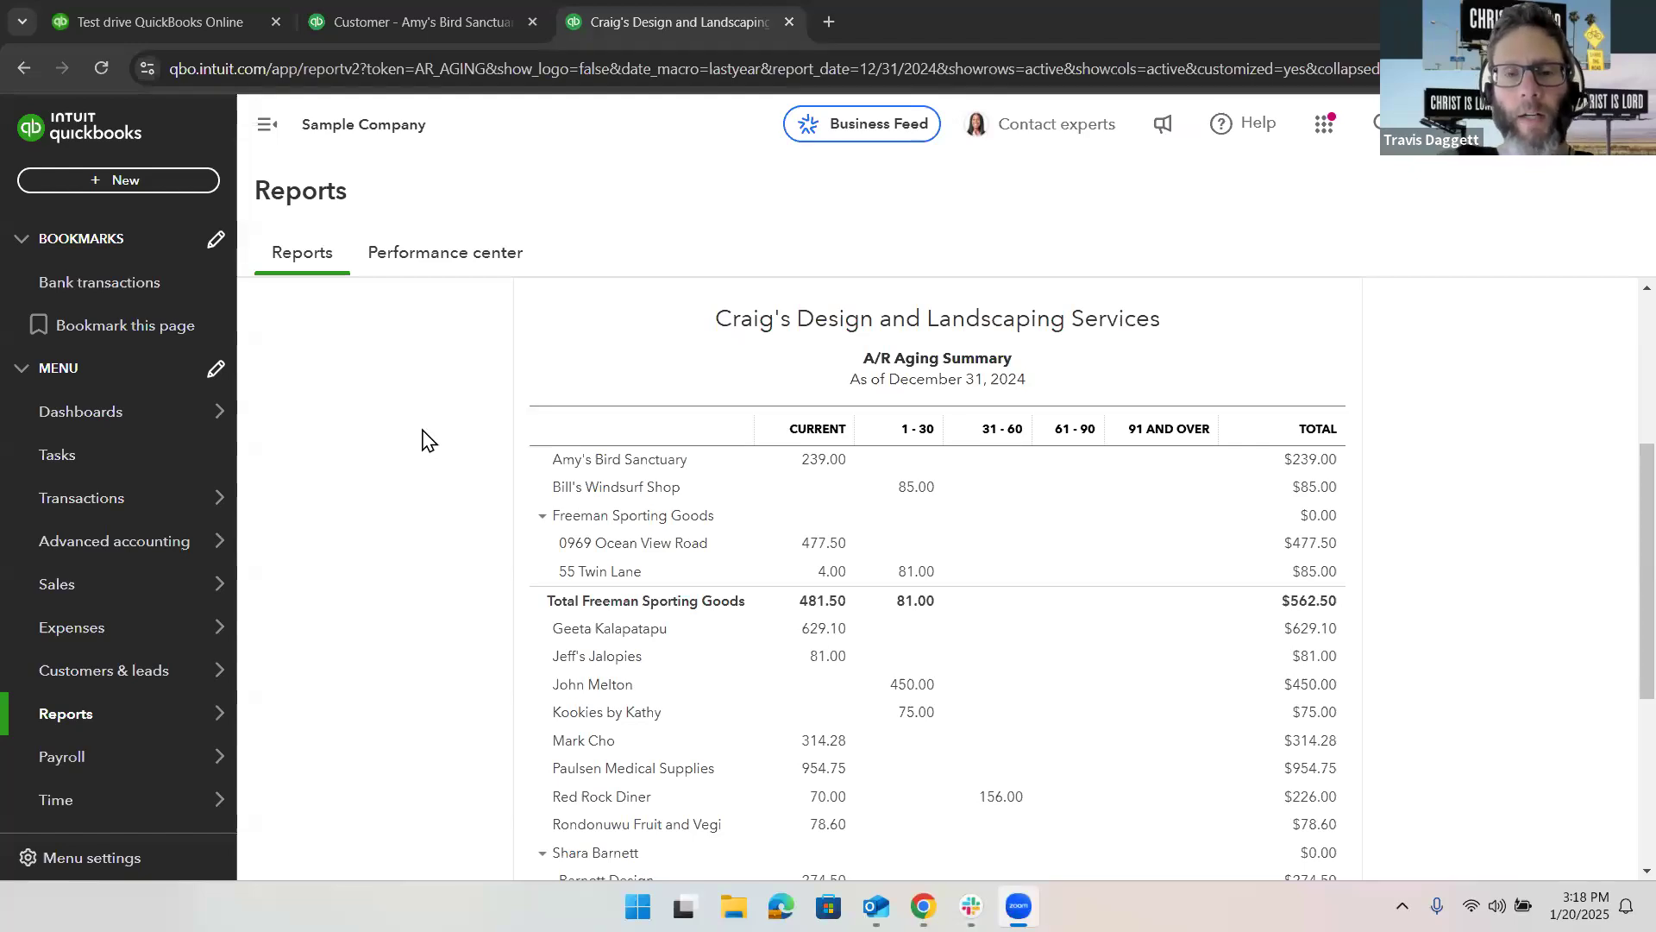
Review the customer balances and aging columns in the A/R Aging Summary, including Red Rock Diner's 31–60 day amount
scroll(422, 440, "down", 1)
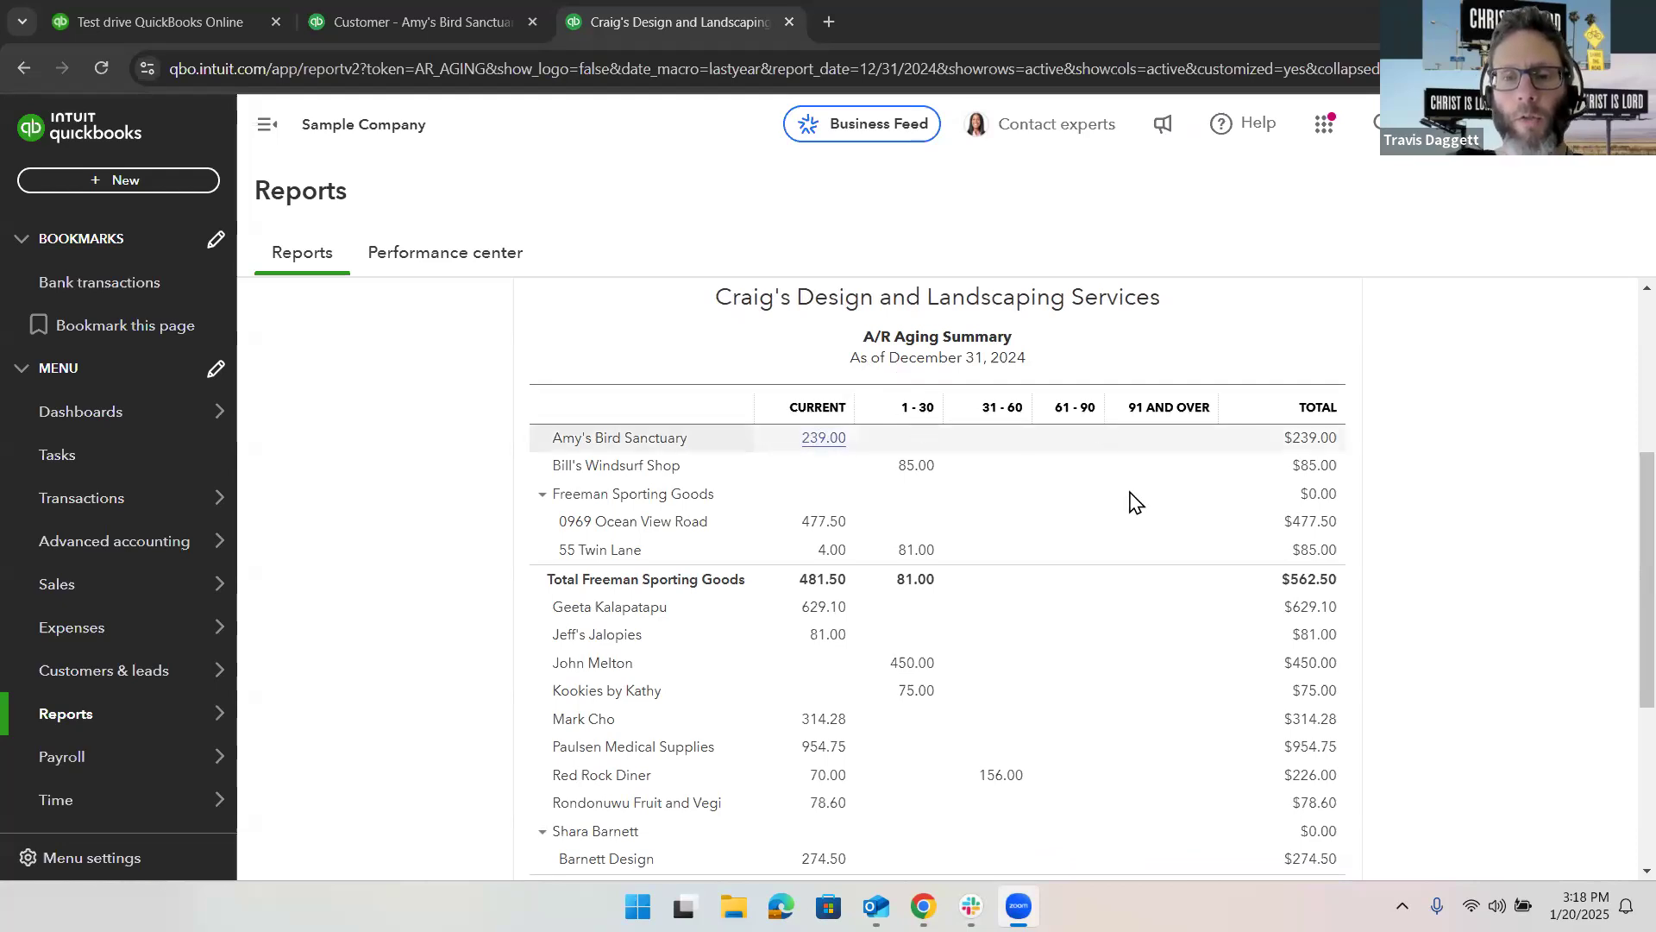
scroll(1138, 547, "down", 4)
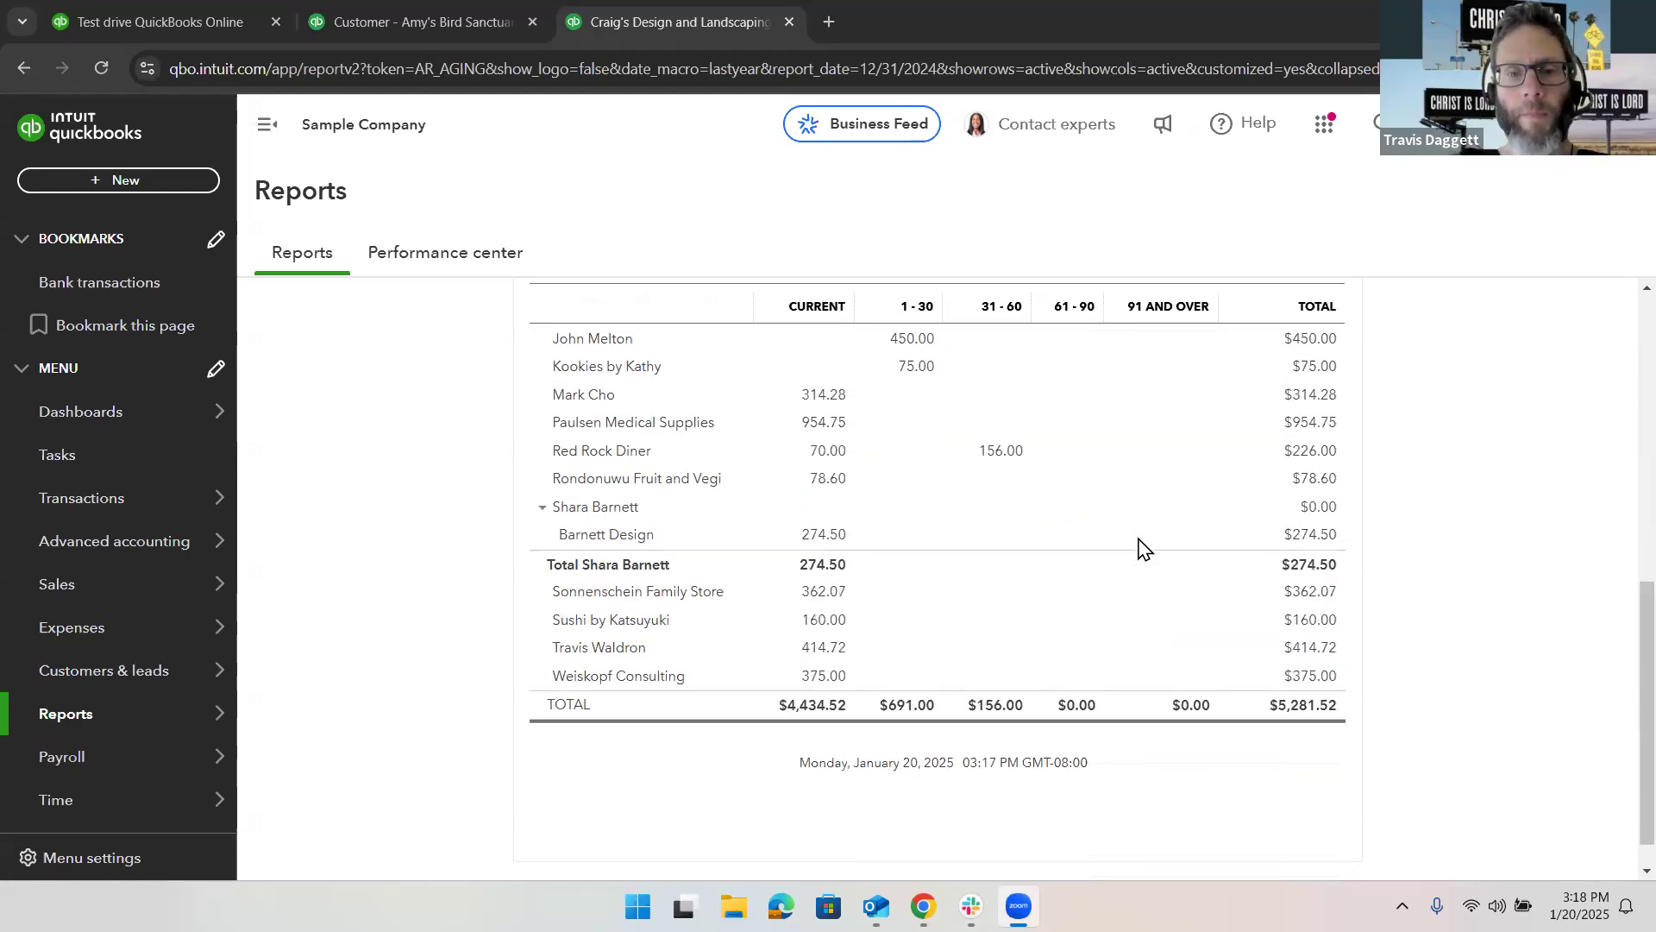
scroll(1138, 548, "up", 5)
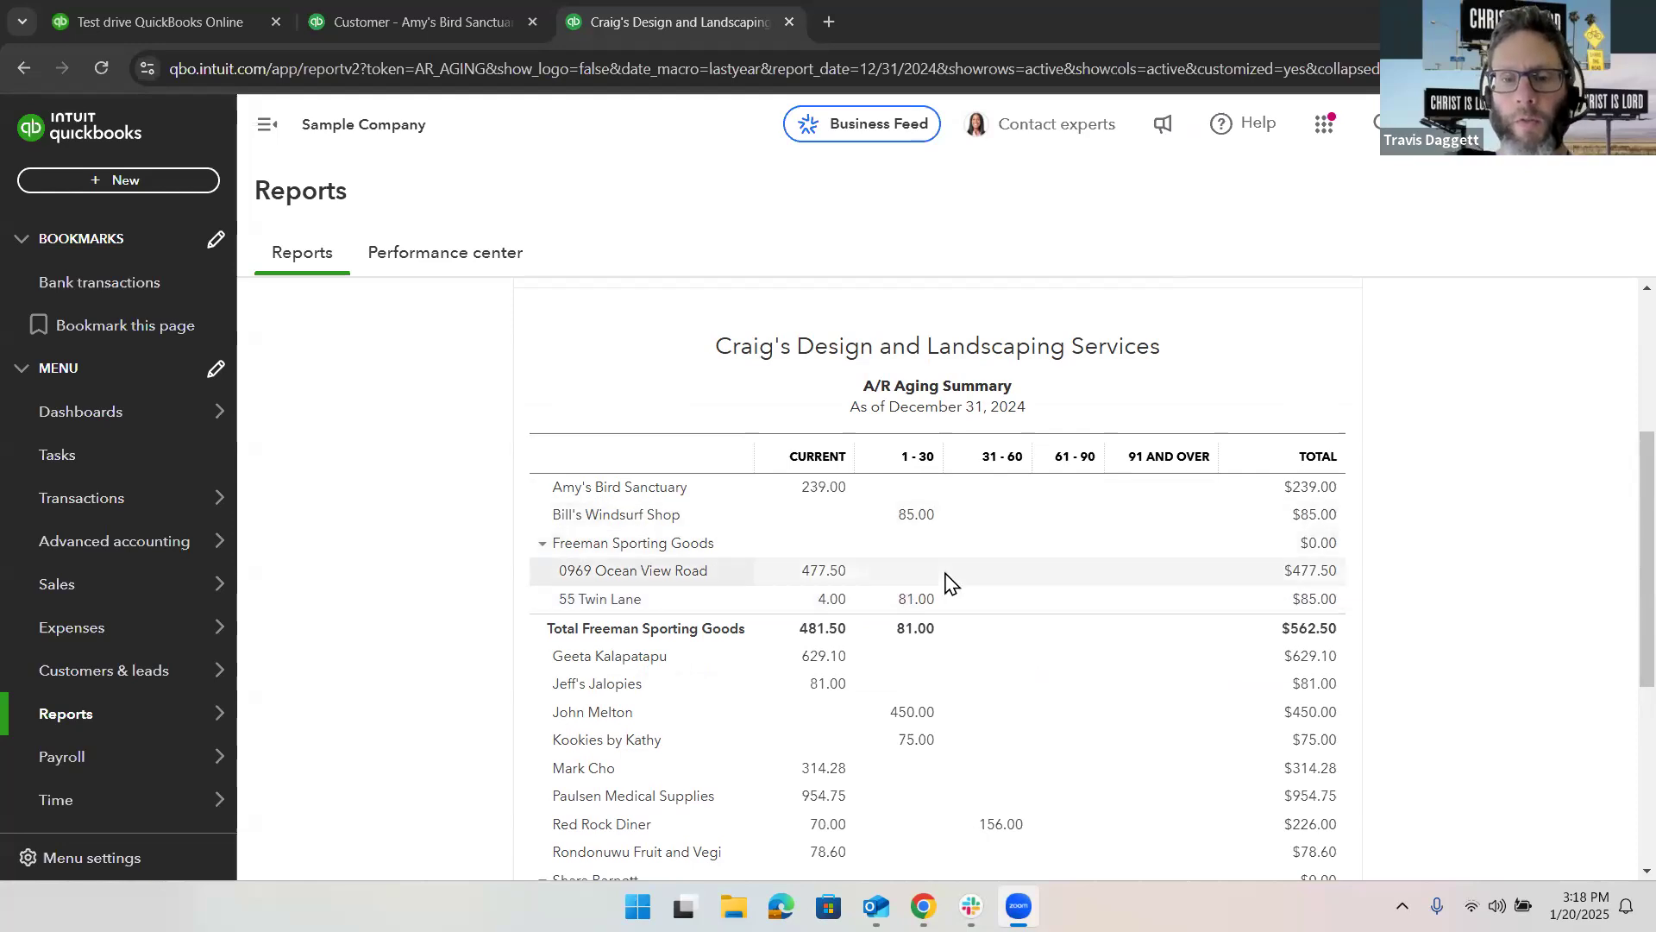
scroll(946, 581, "down", 3)
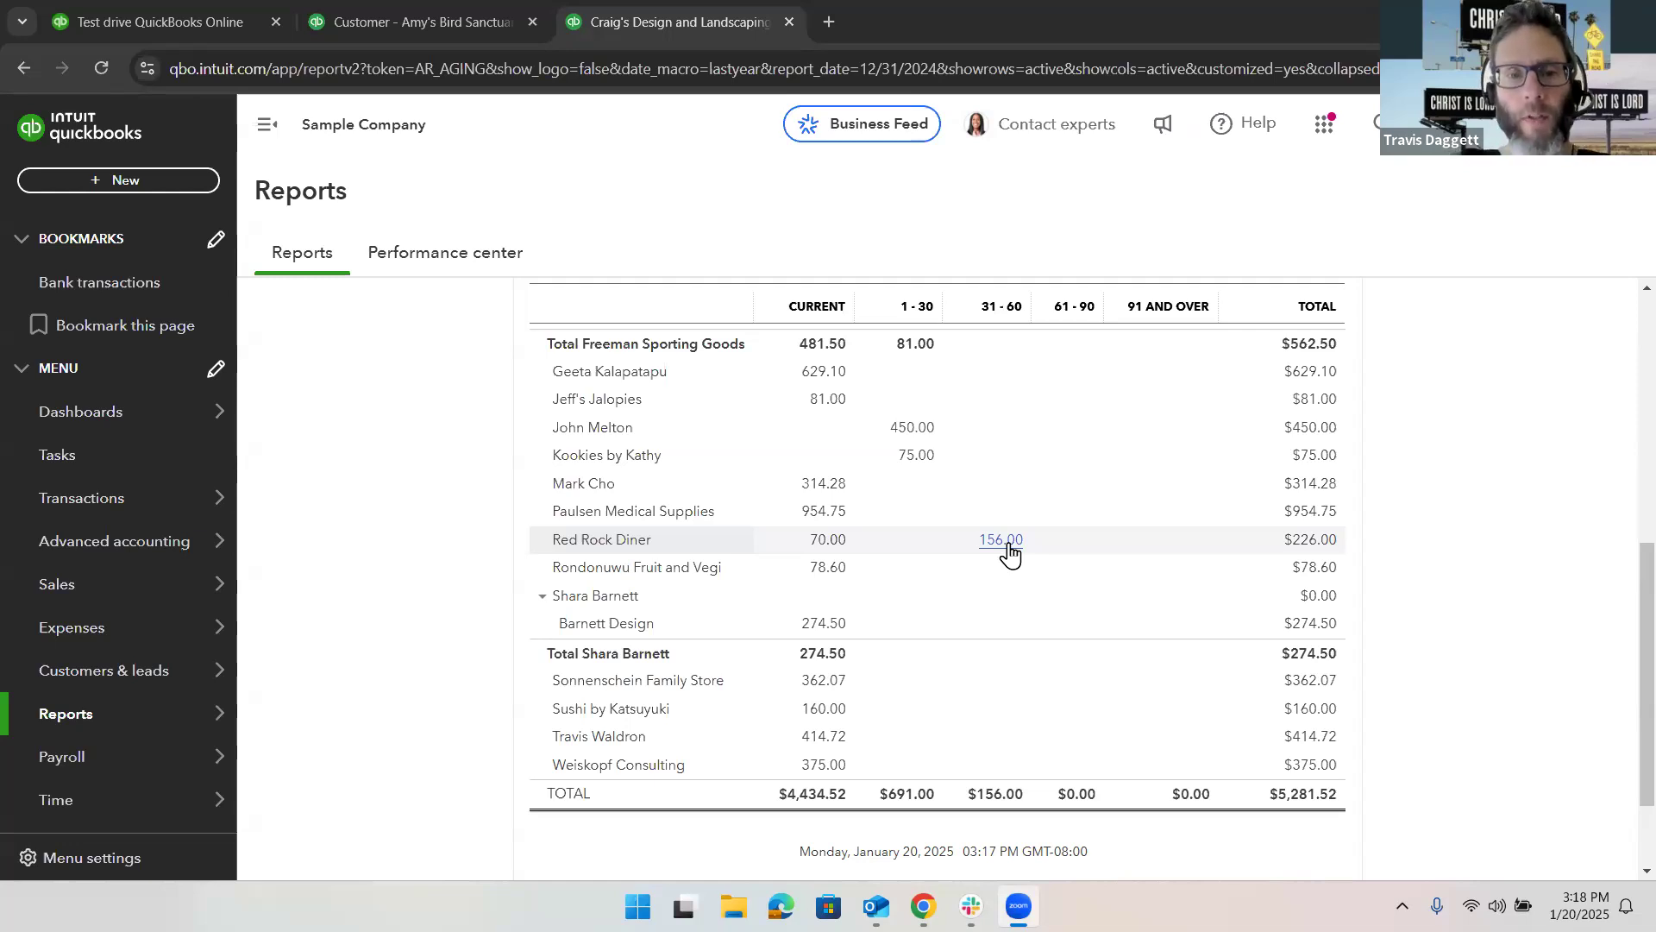
scroll(1010, 555, "up", 1)
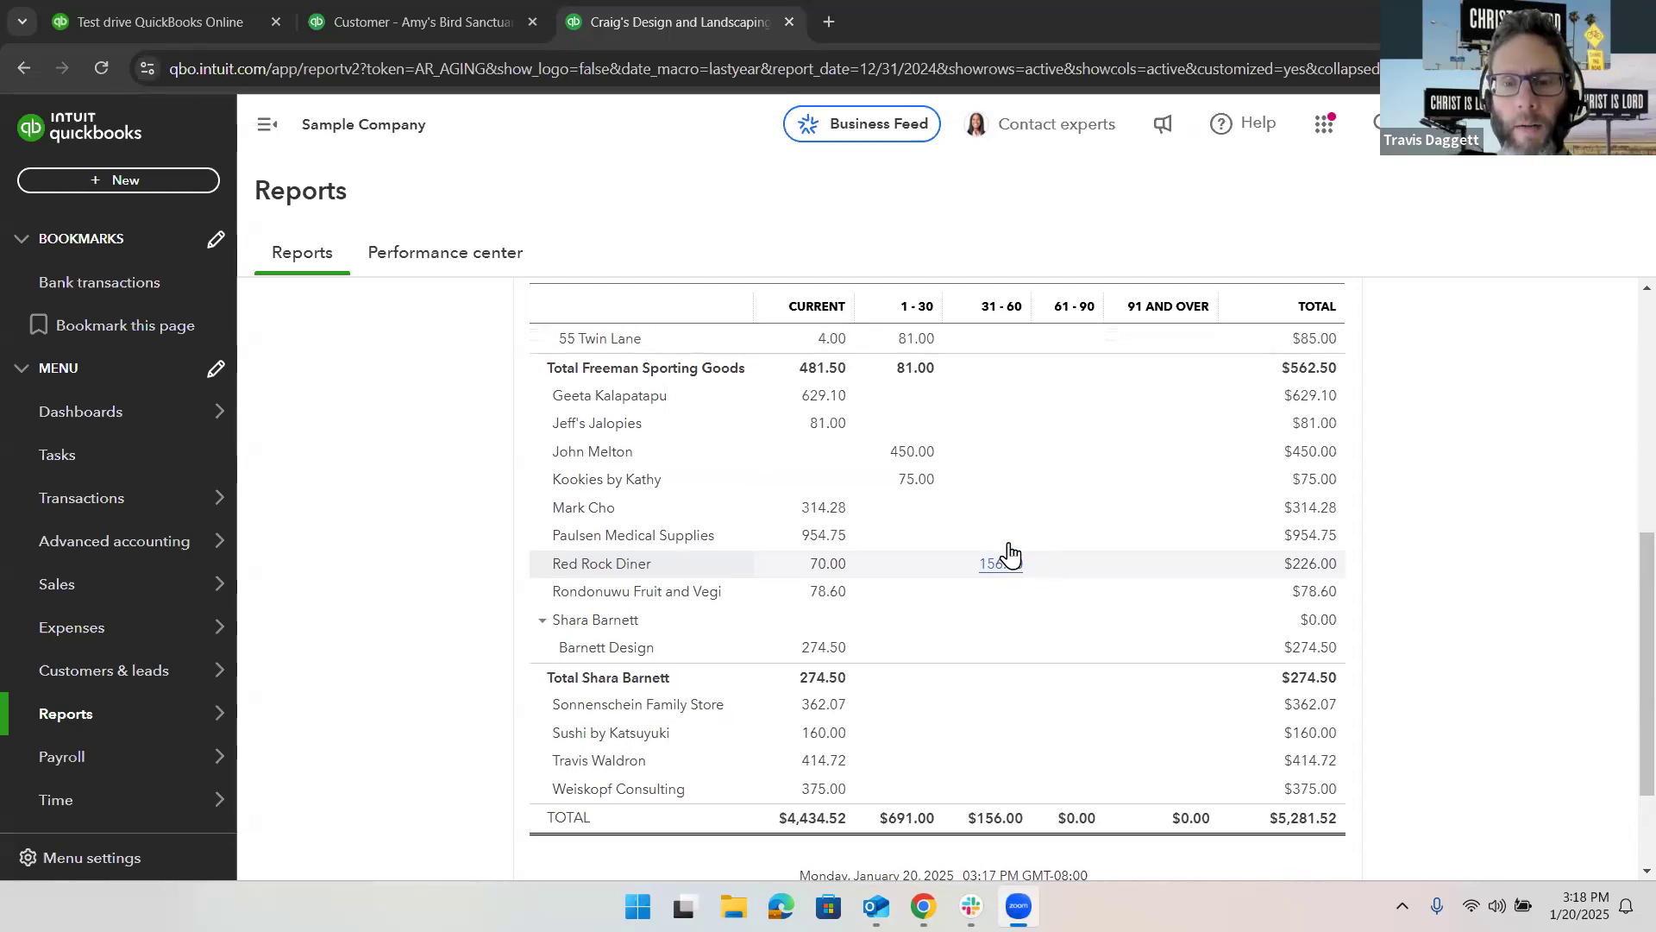
scroll(1010, 555, "down", 1)
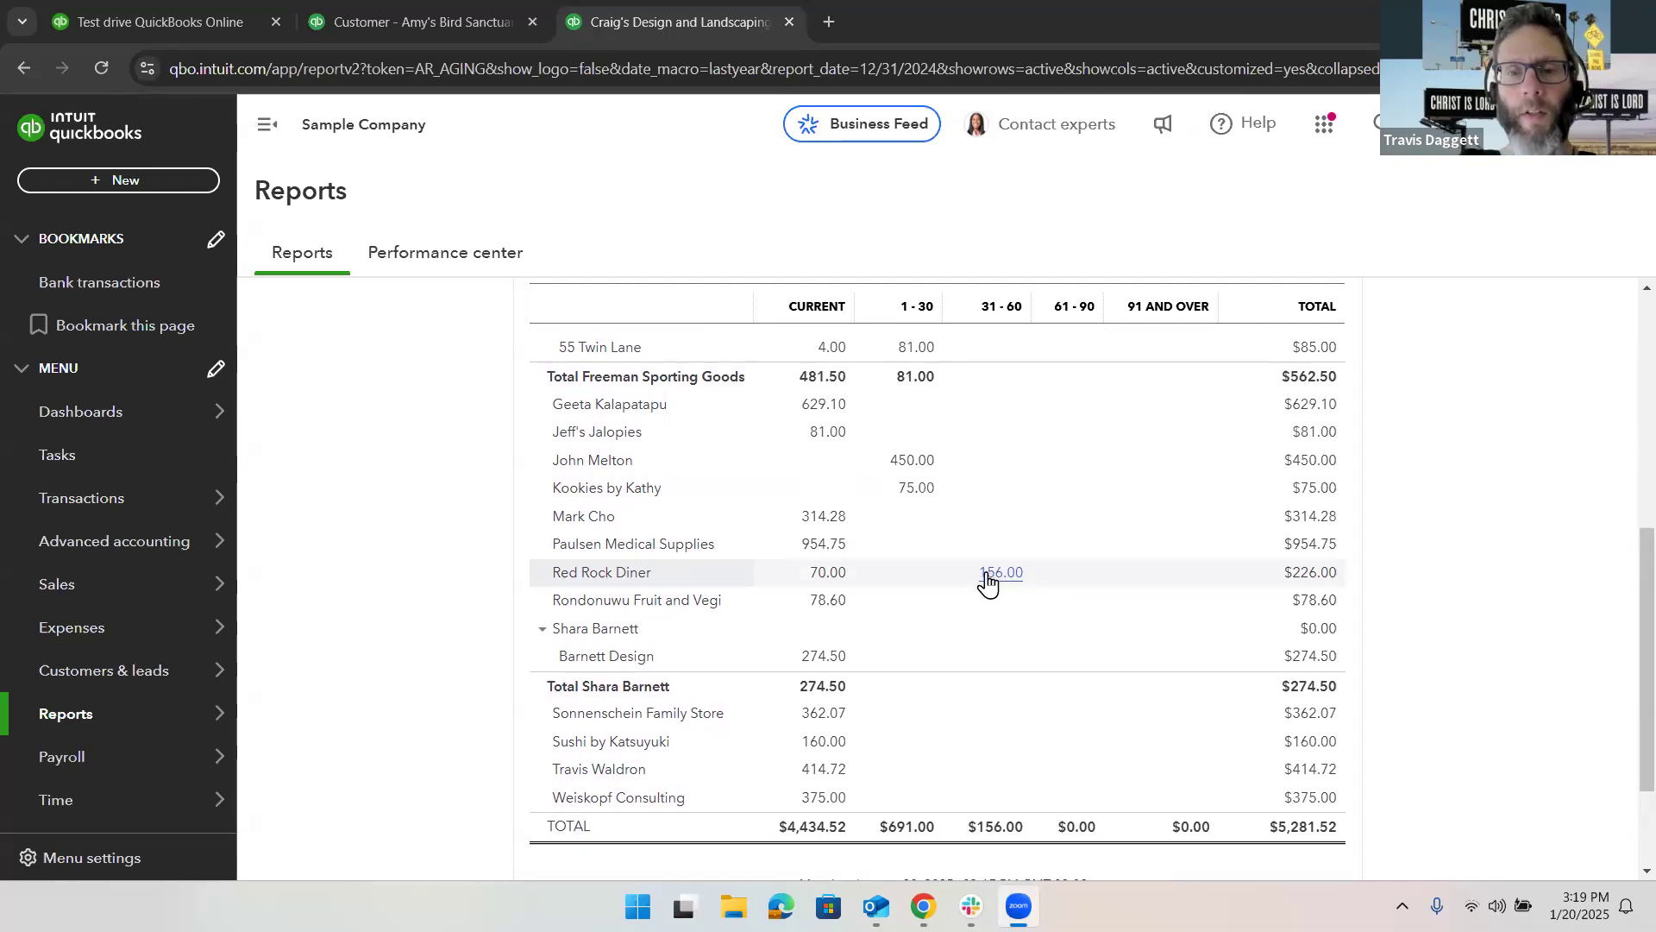
Switch to the open customer record, search the customers for "red" and open Red Rock Diner's record
left_click(412, 20)
left_click(164, 427)
type("red")
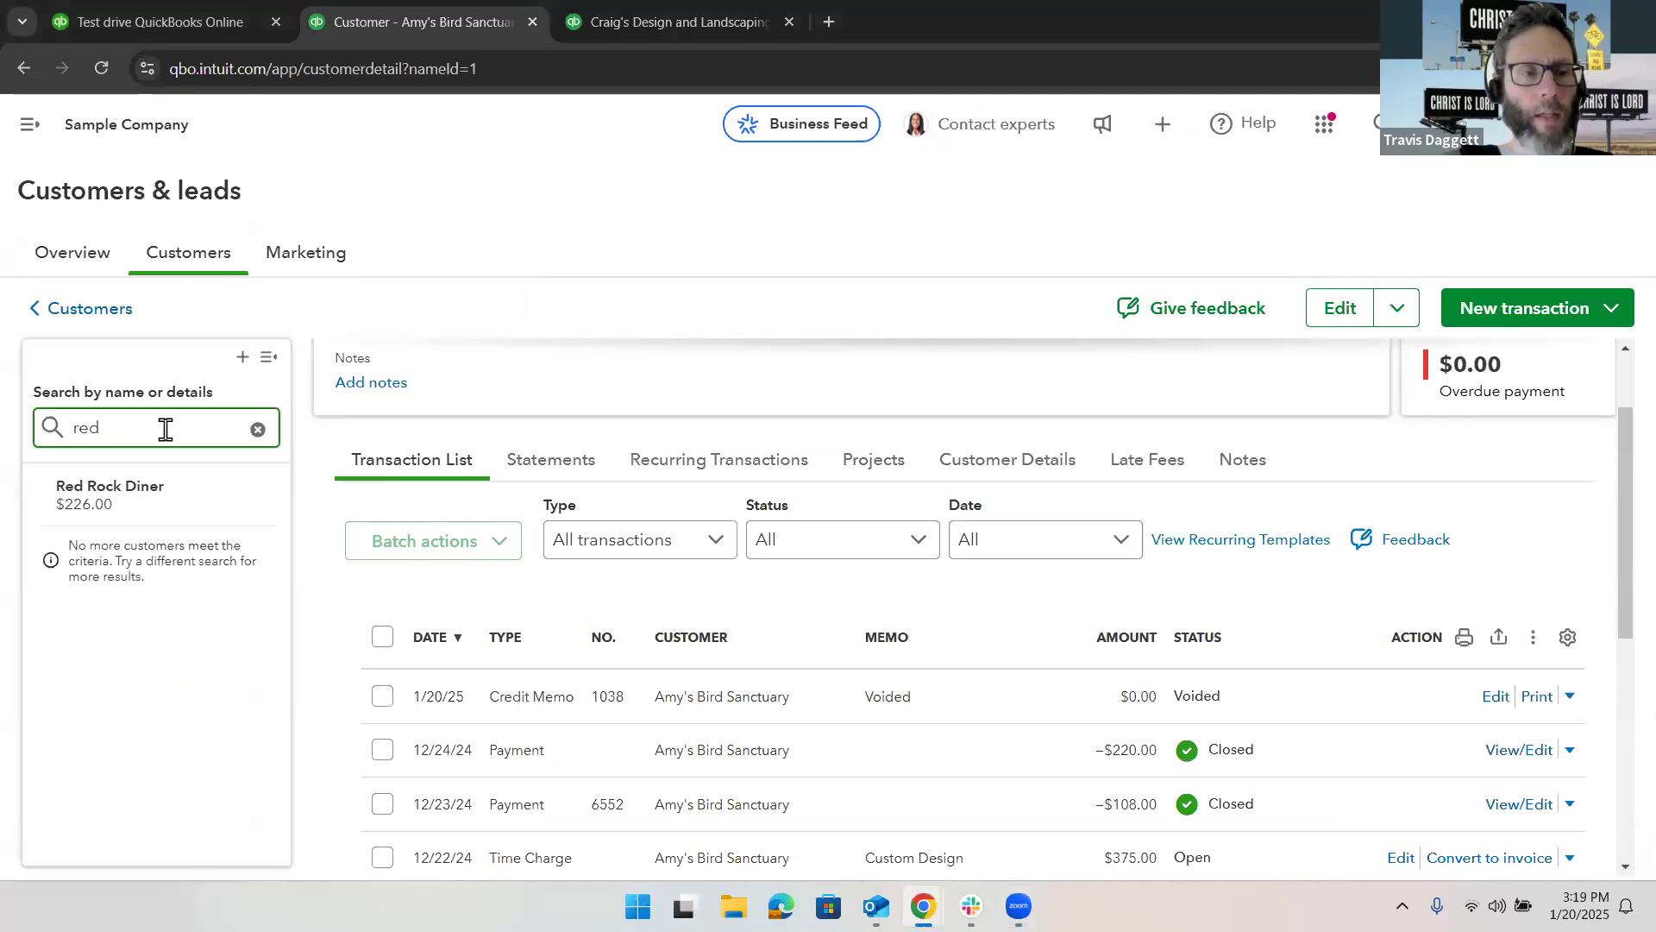
left_click(166, 509)
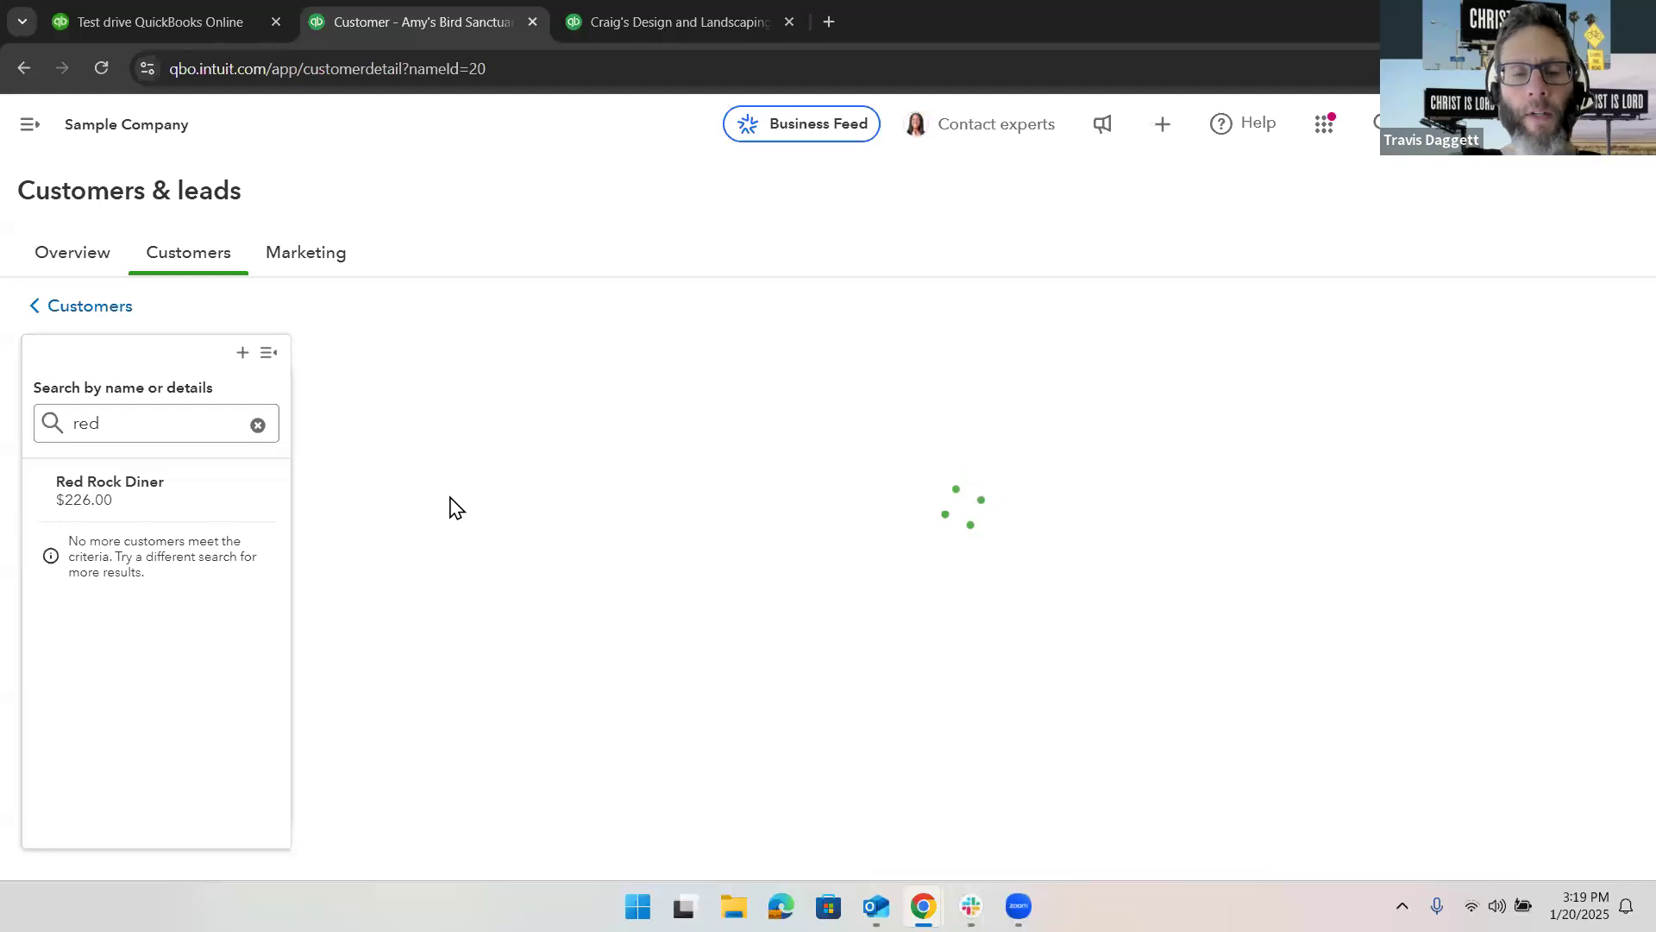
Check Red Rock Diner's transaction list and open its overdue invoice dated 10/17/24 in the full invoice form
scroll(681, 557, "down", 3)
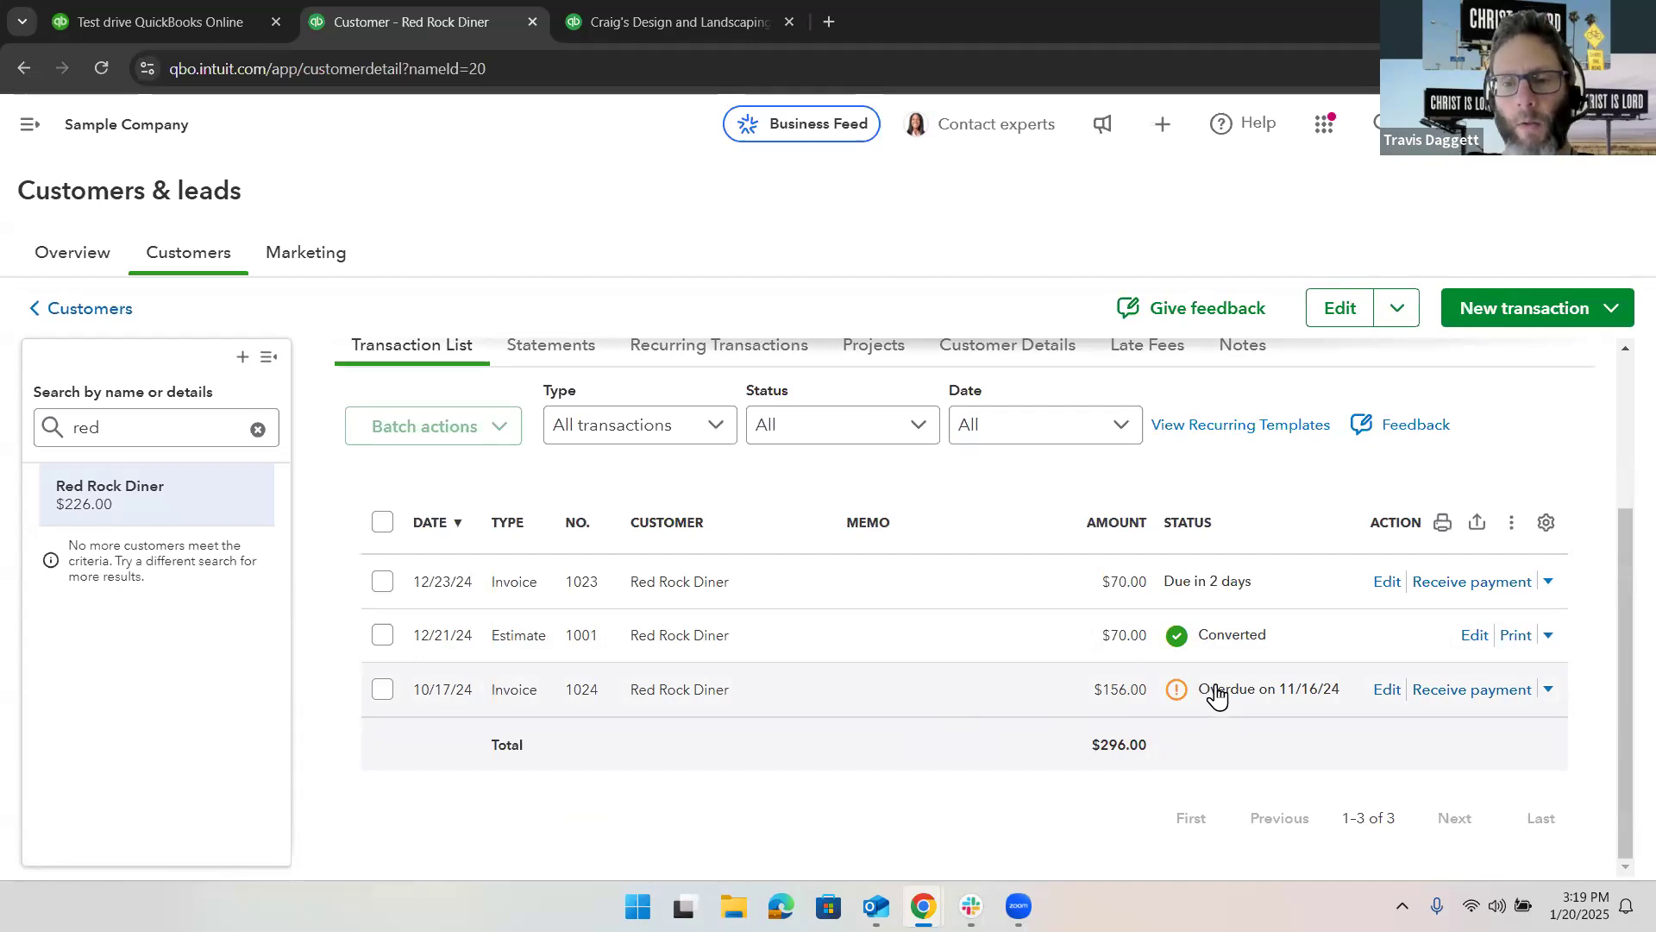
scroll(1217, 695, "up", 2)
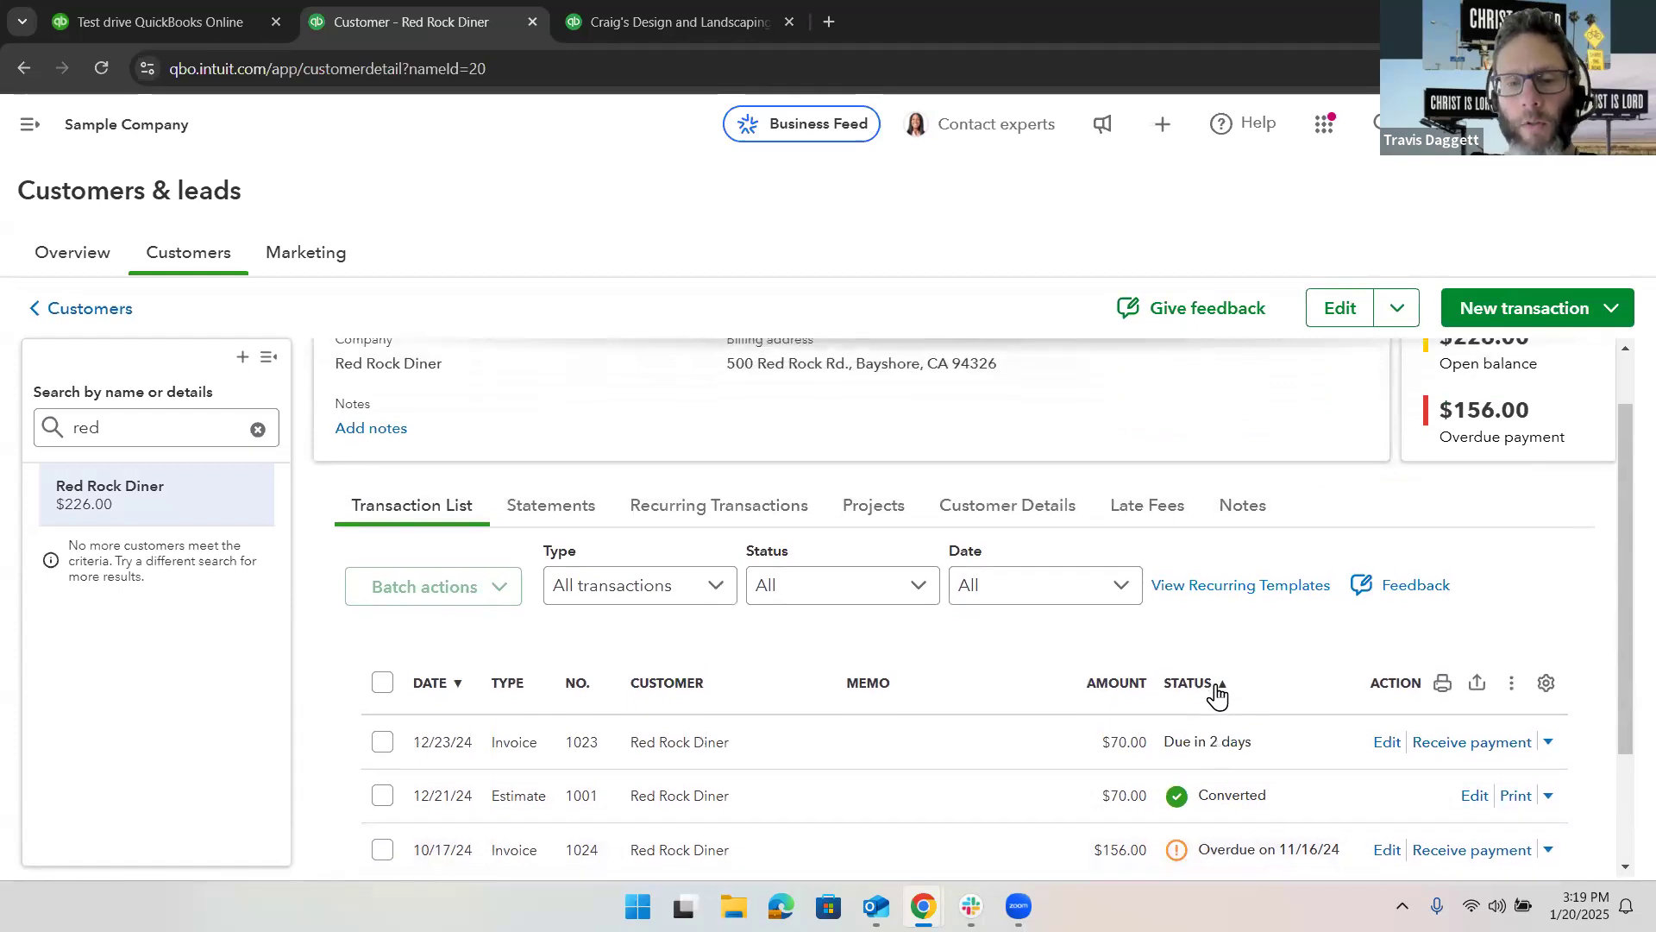
scroll(1217, 696, "up", 1)
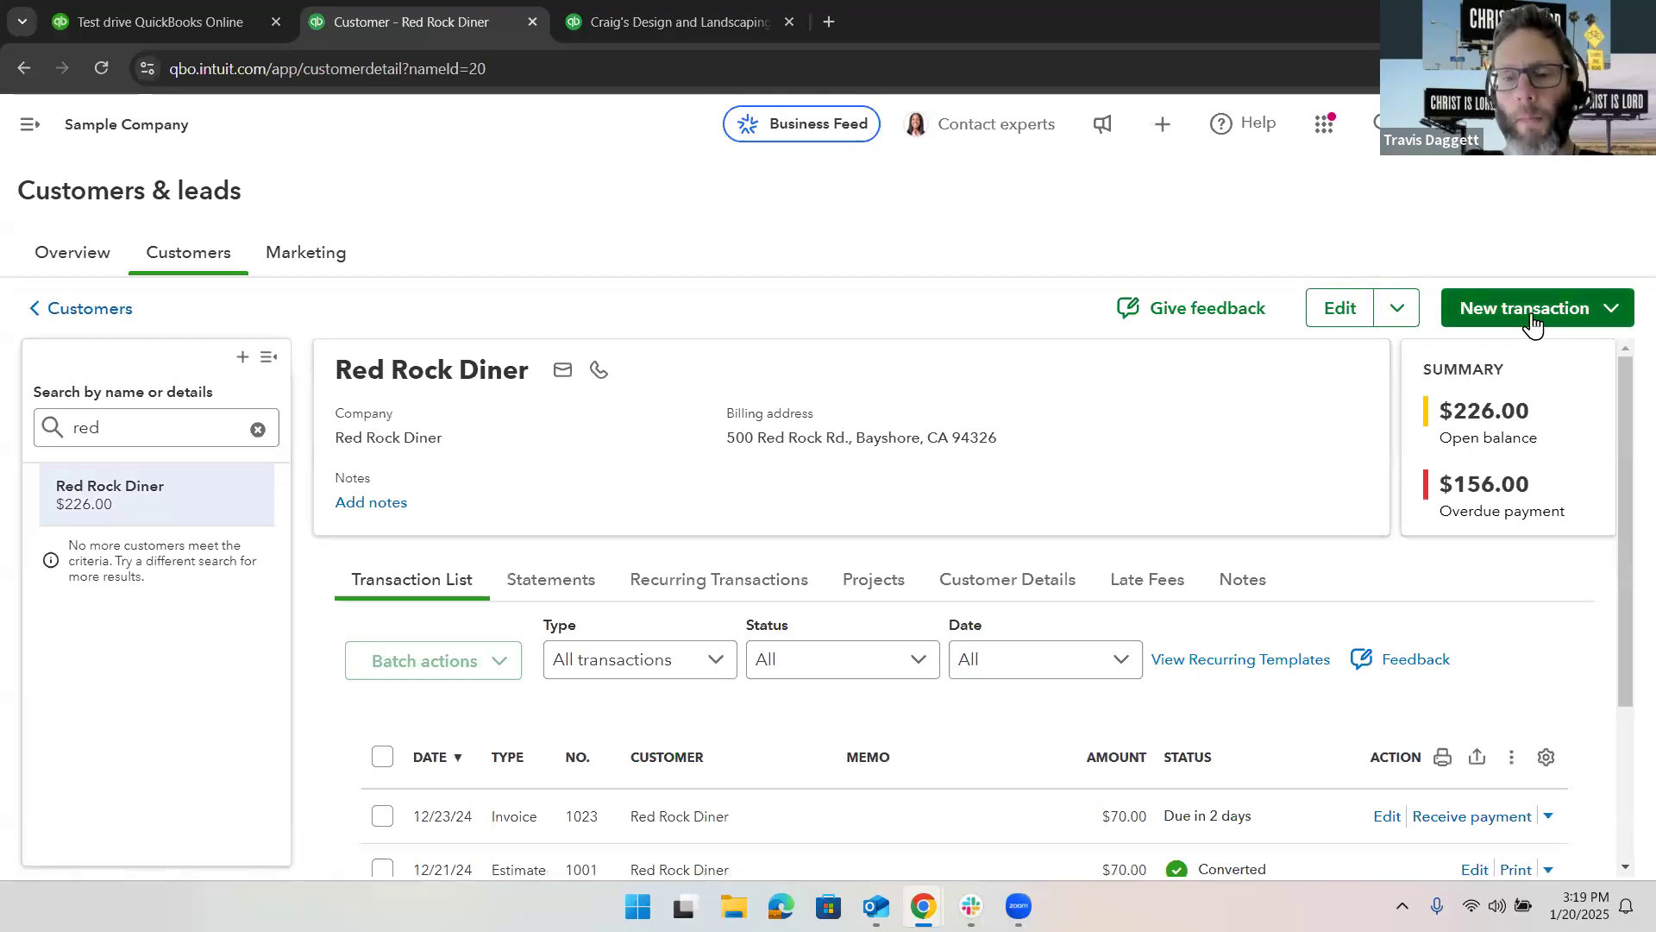
scroll(1499, 511, "down", 3)
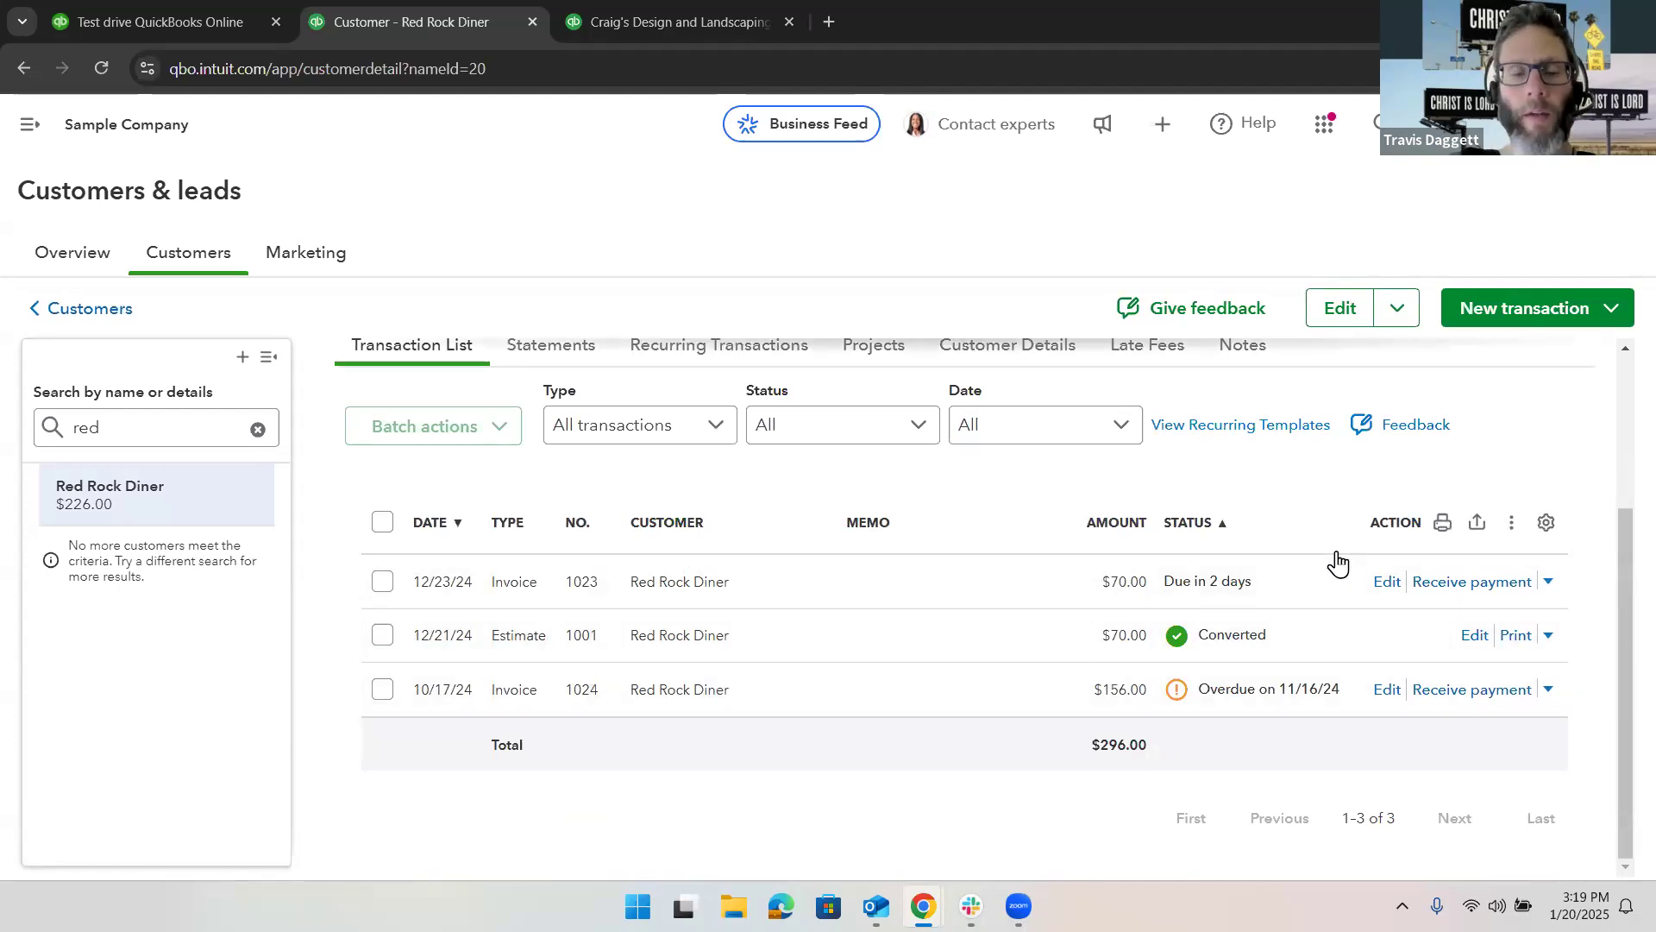
scroll(1339, 563, "up", 1)
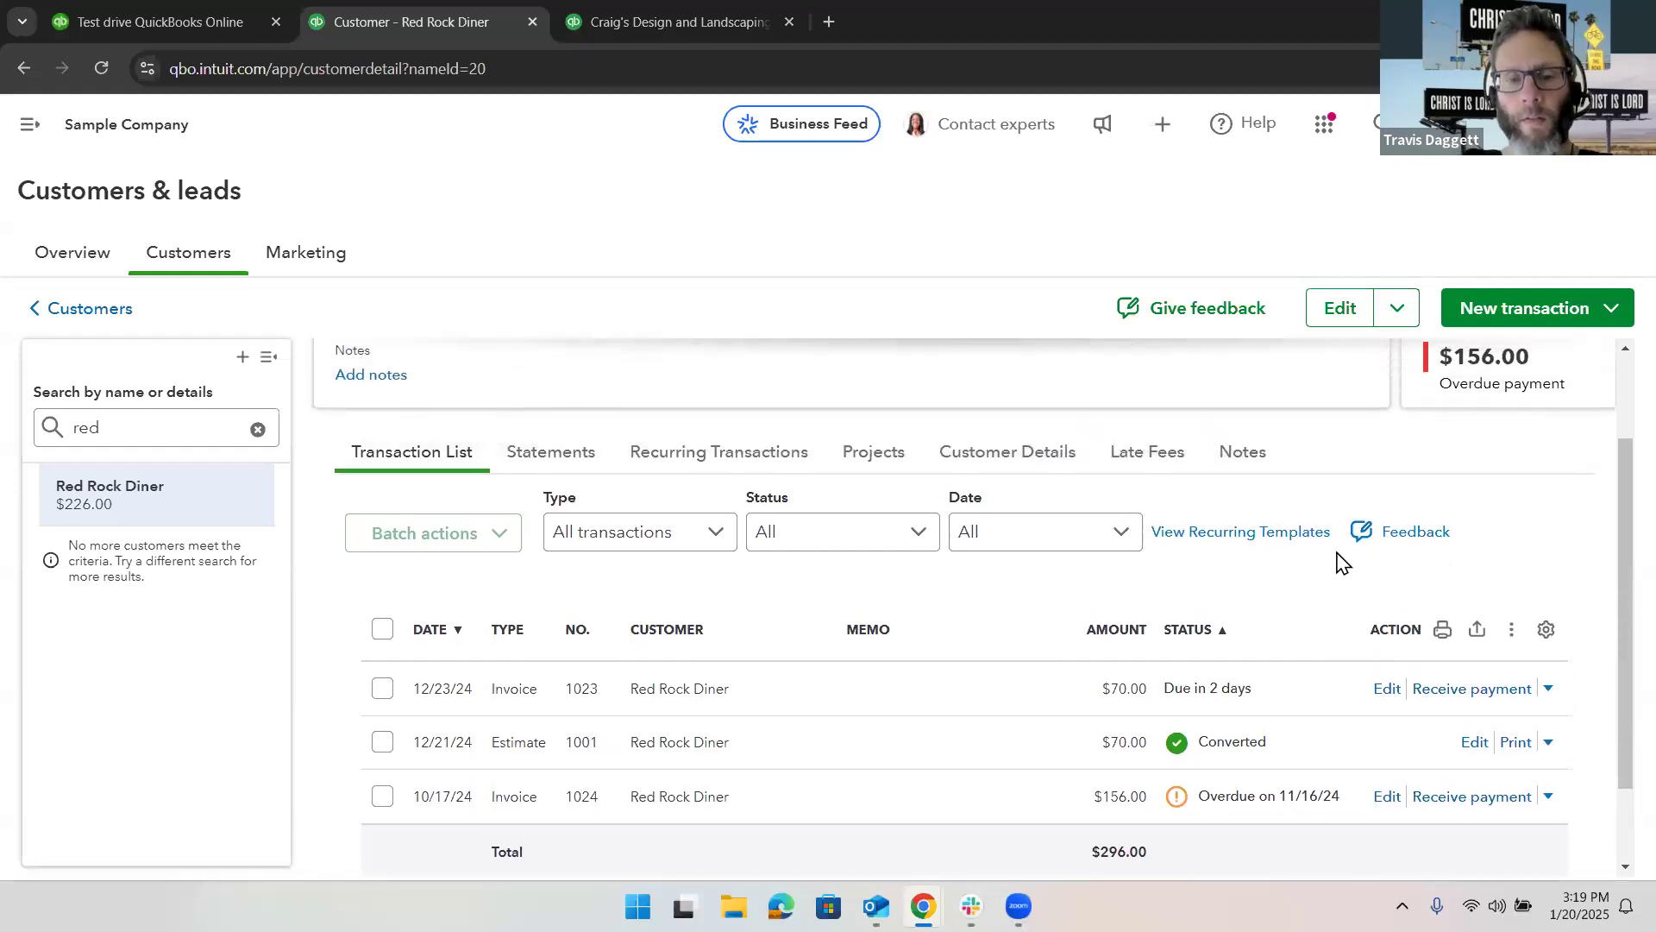
scroll(1339, 563, "down", 1)
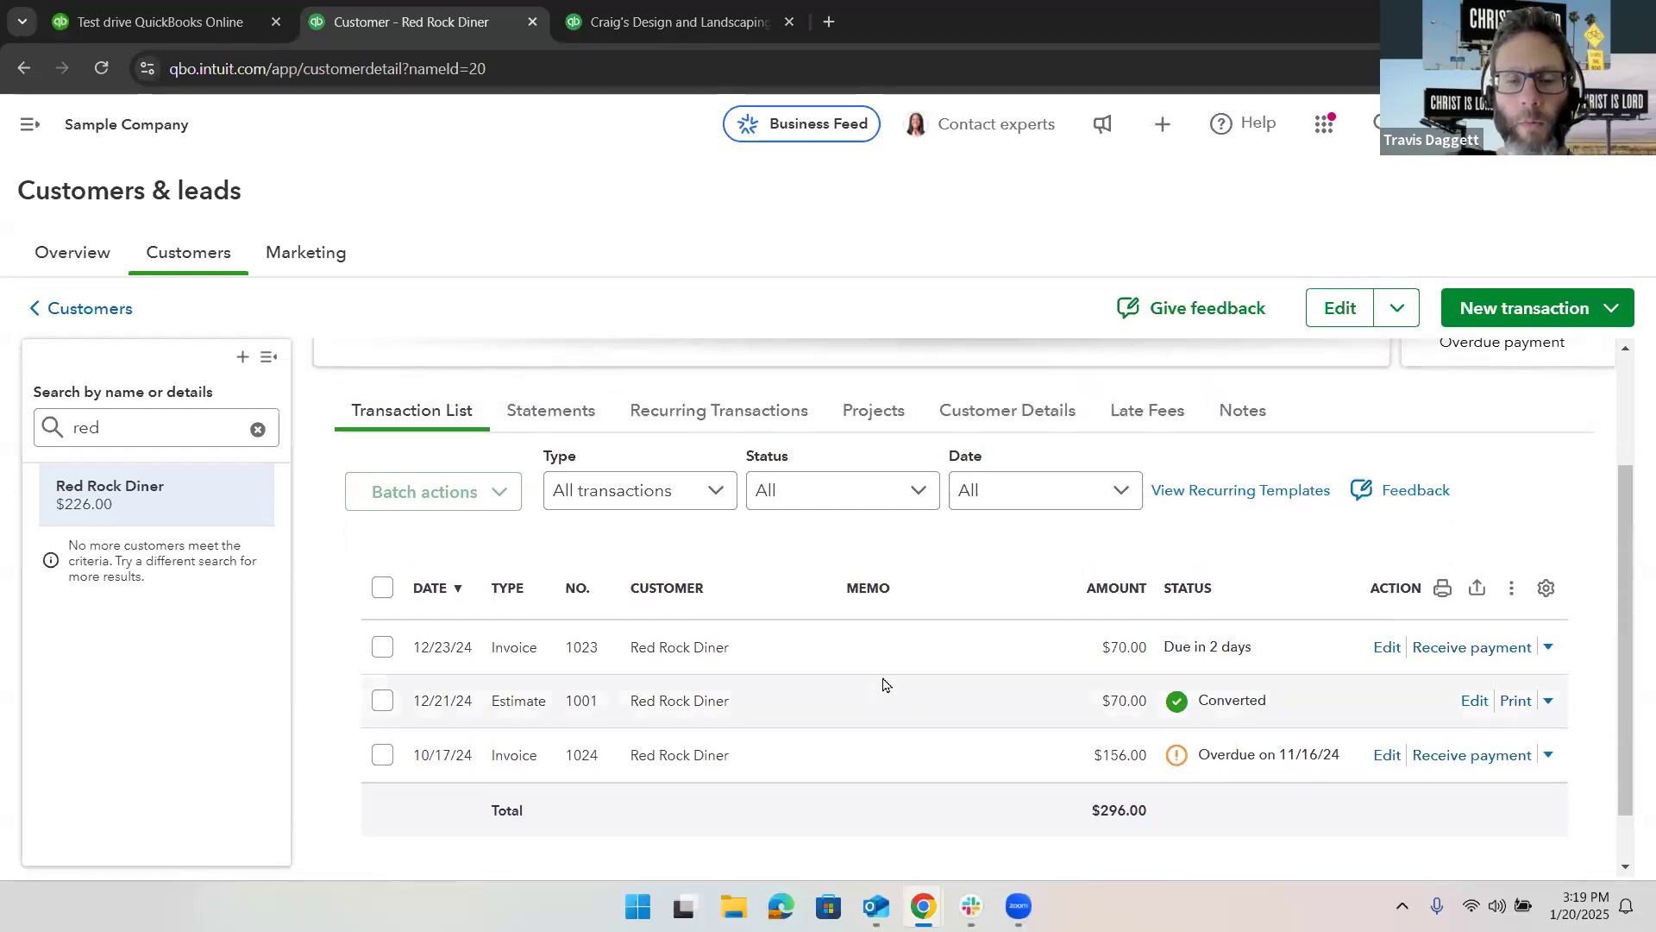
left_click(885, 749)
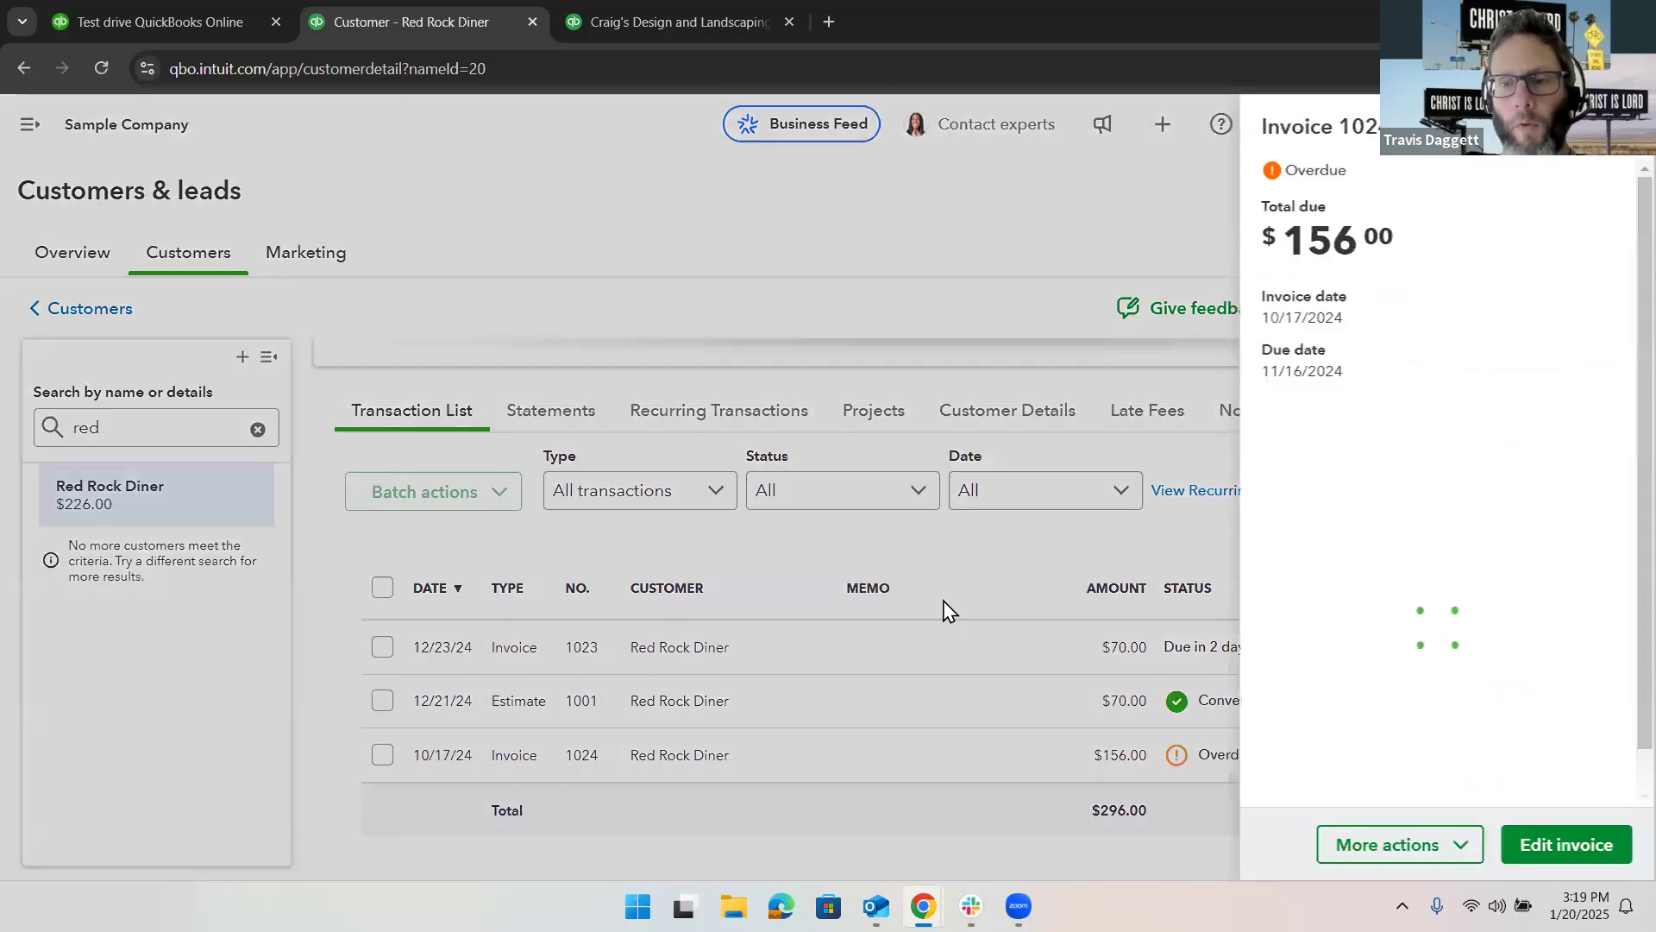
left_click(1561, 845)
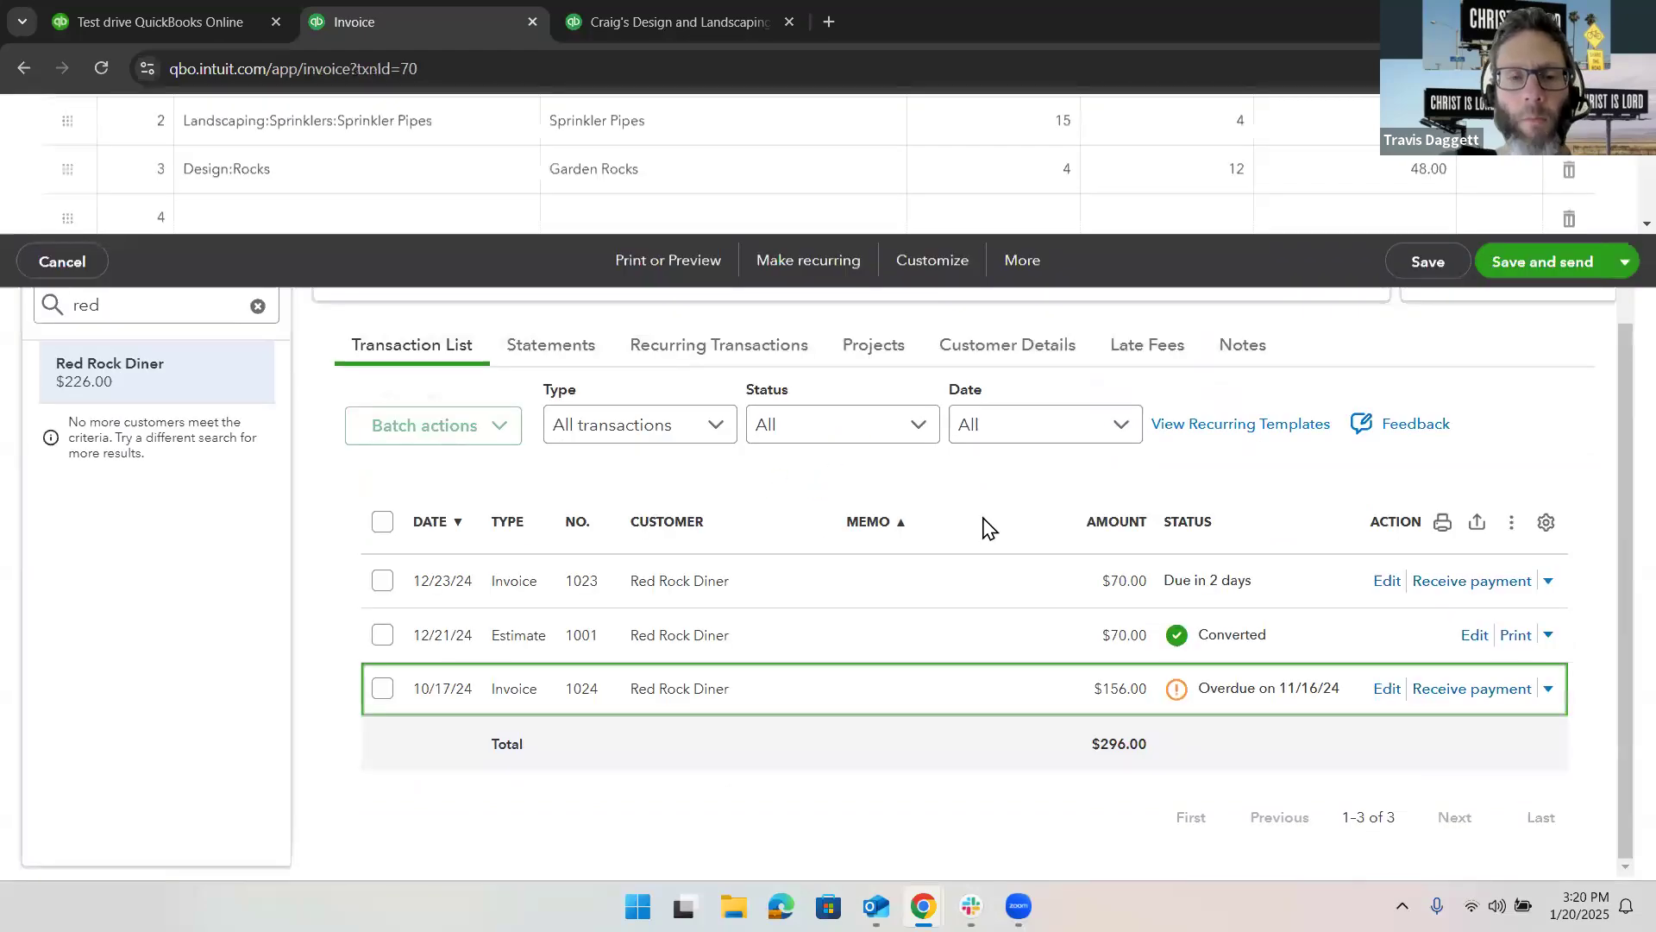
Examine the overdue invoice's line items, terms and dates, and close it without changes
scroll(717, 510, "down", 3)
scroll(717, 510, "up", 2)
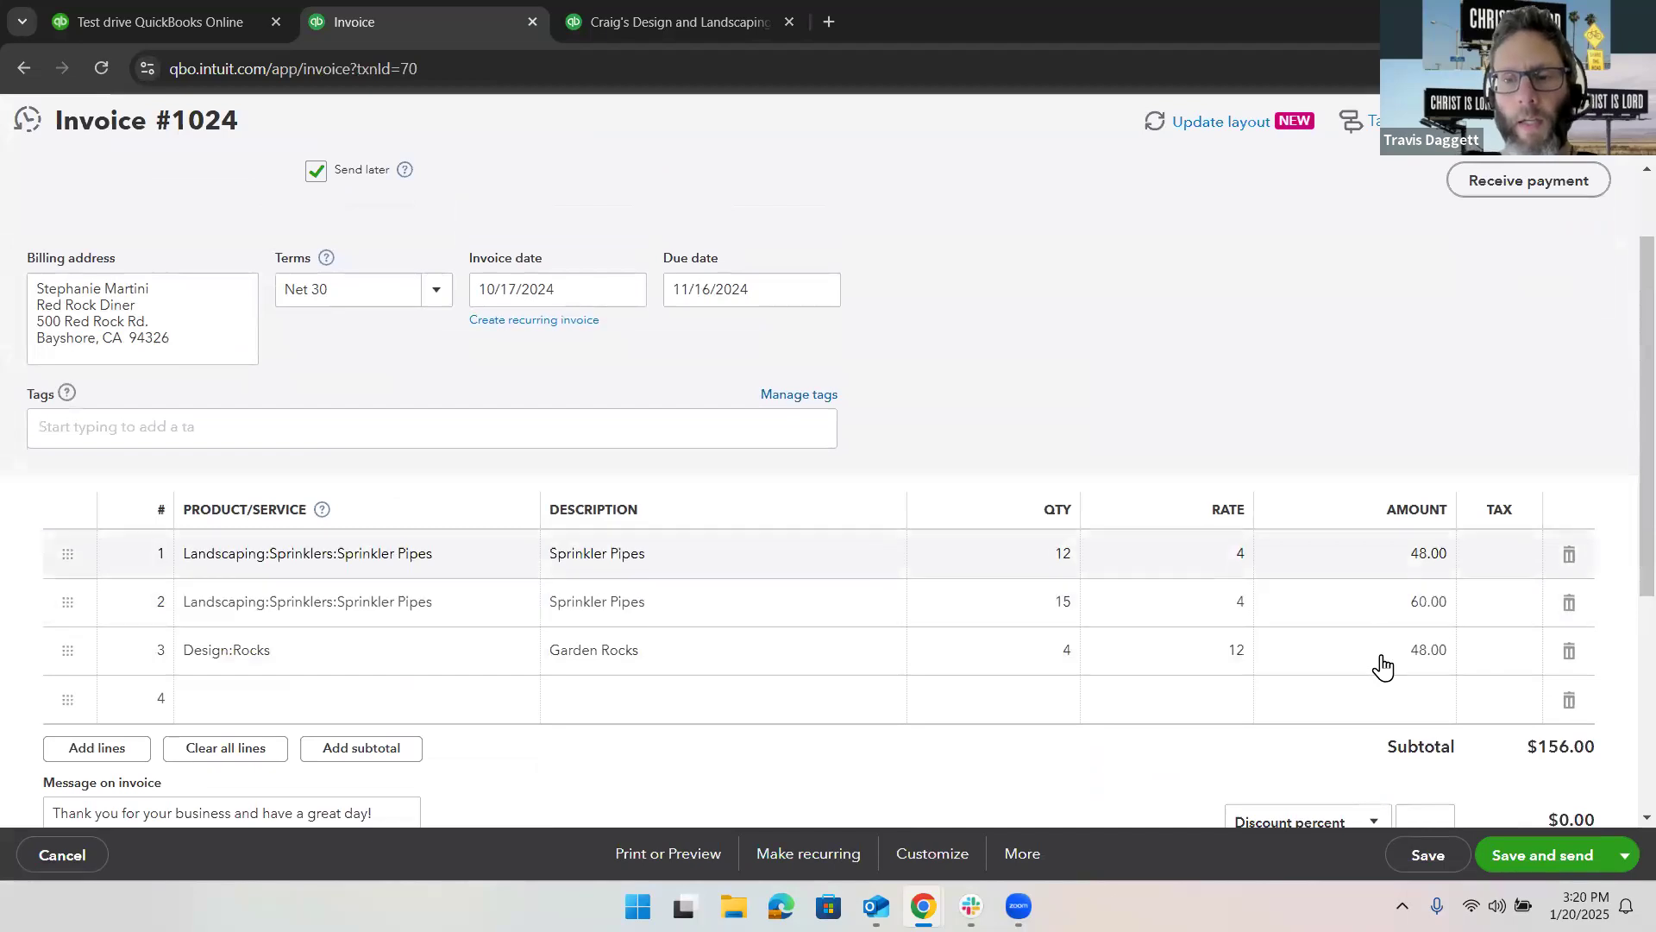
scroll(1338, 540, "up", 1)
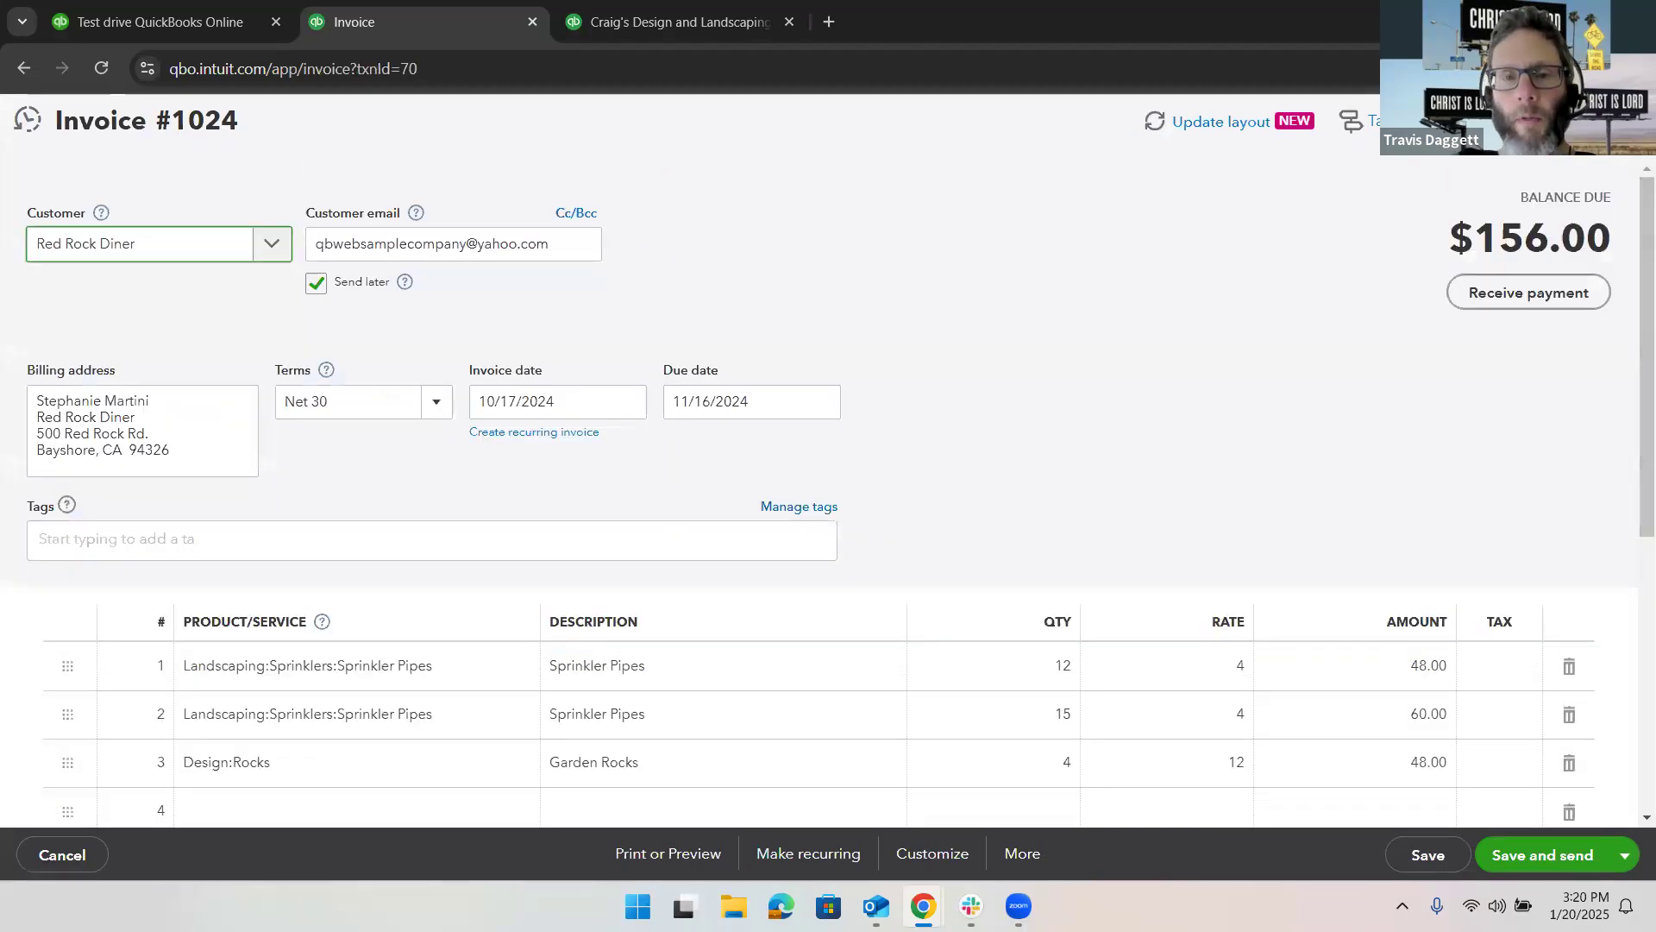
key("Escape")
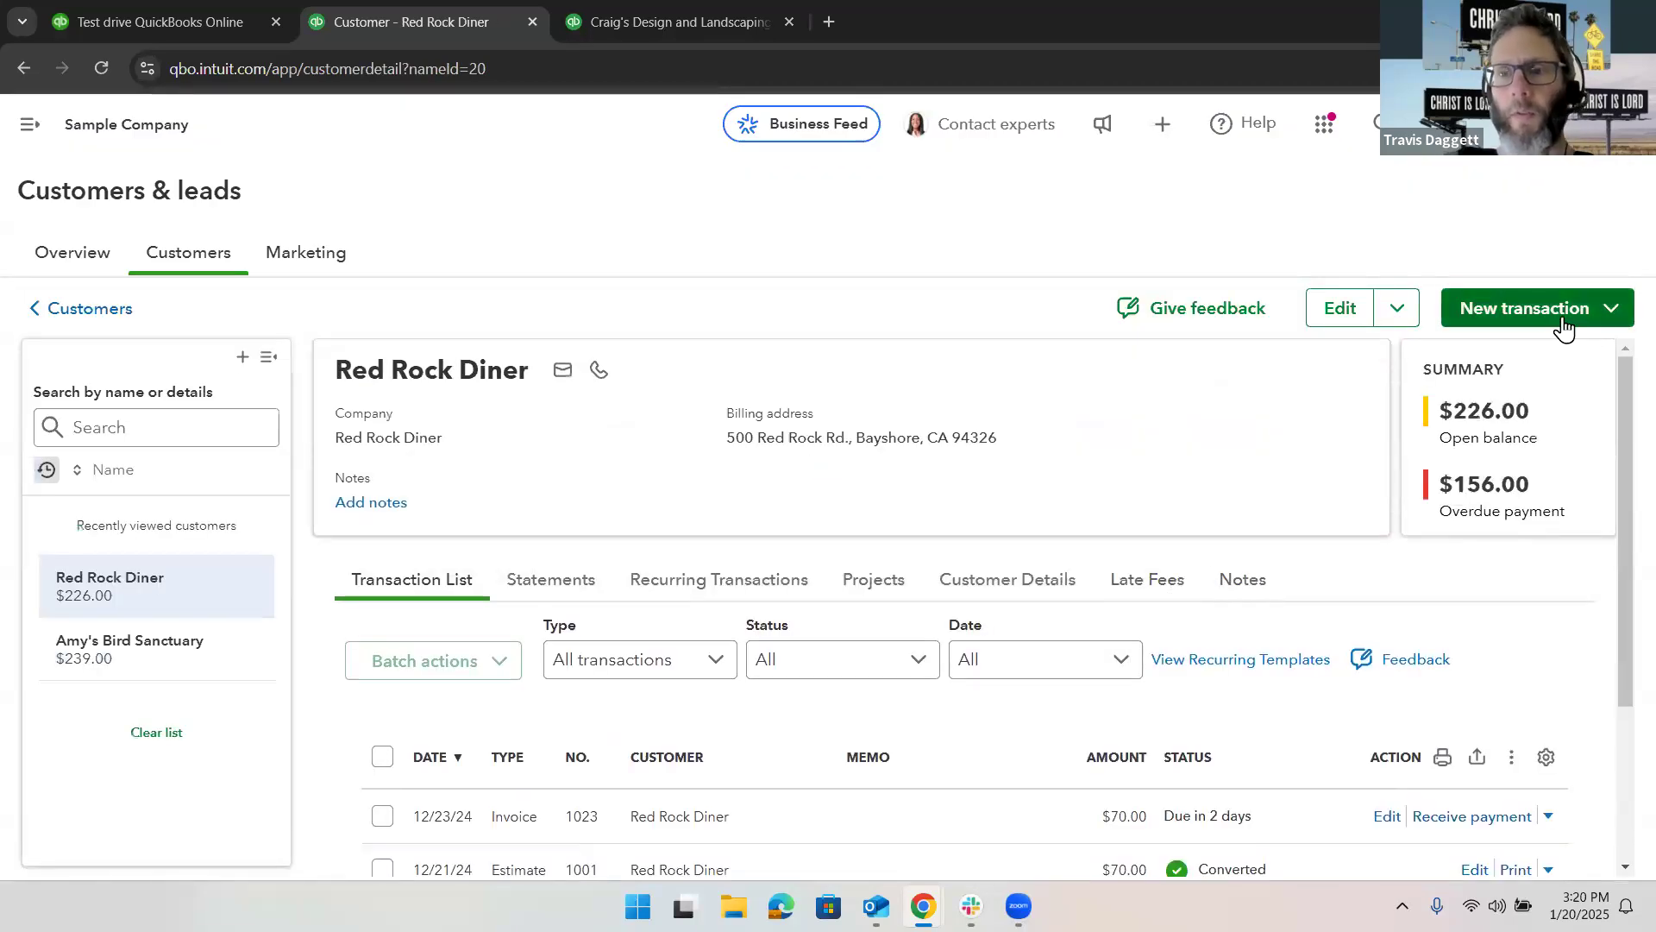
Create a new credit memo for Red Rock Diner and date it 12/31/2024
left_click(1552, 323)
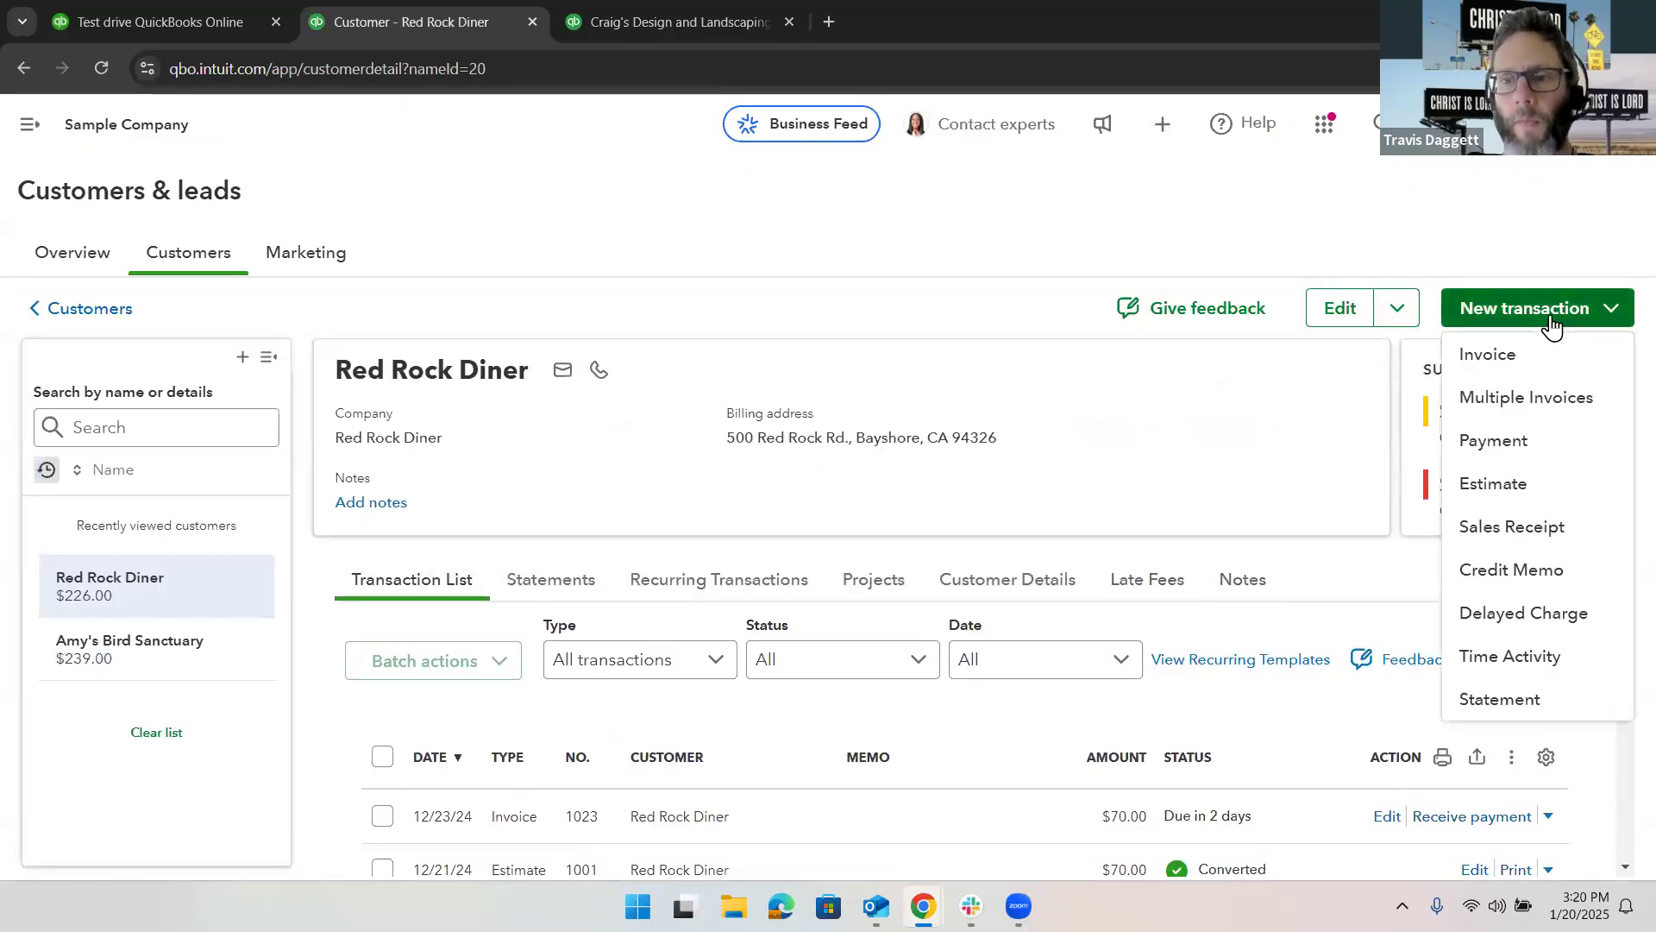
left_click(1555, 569)
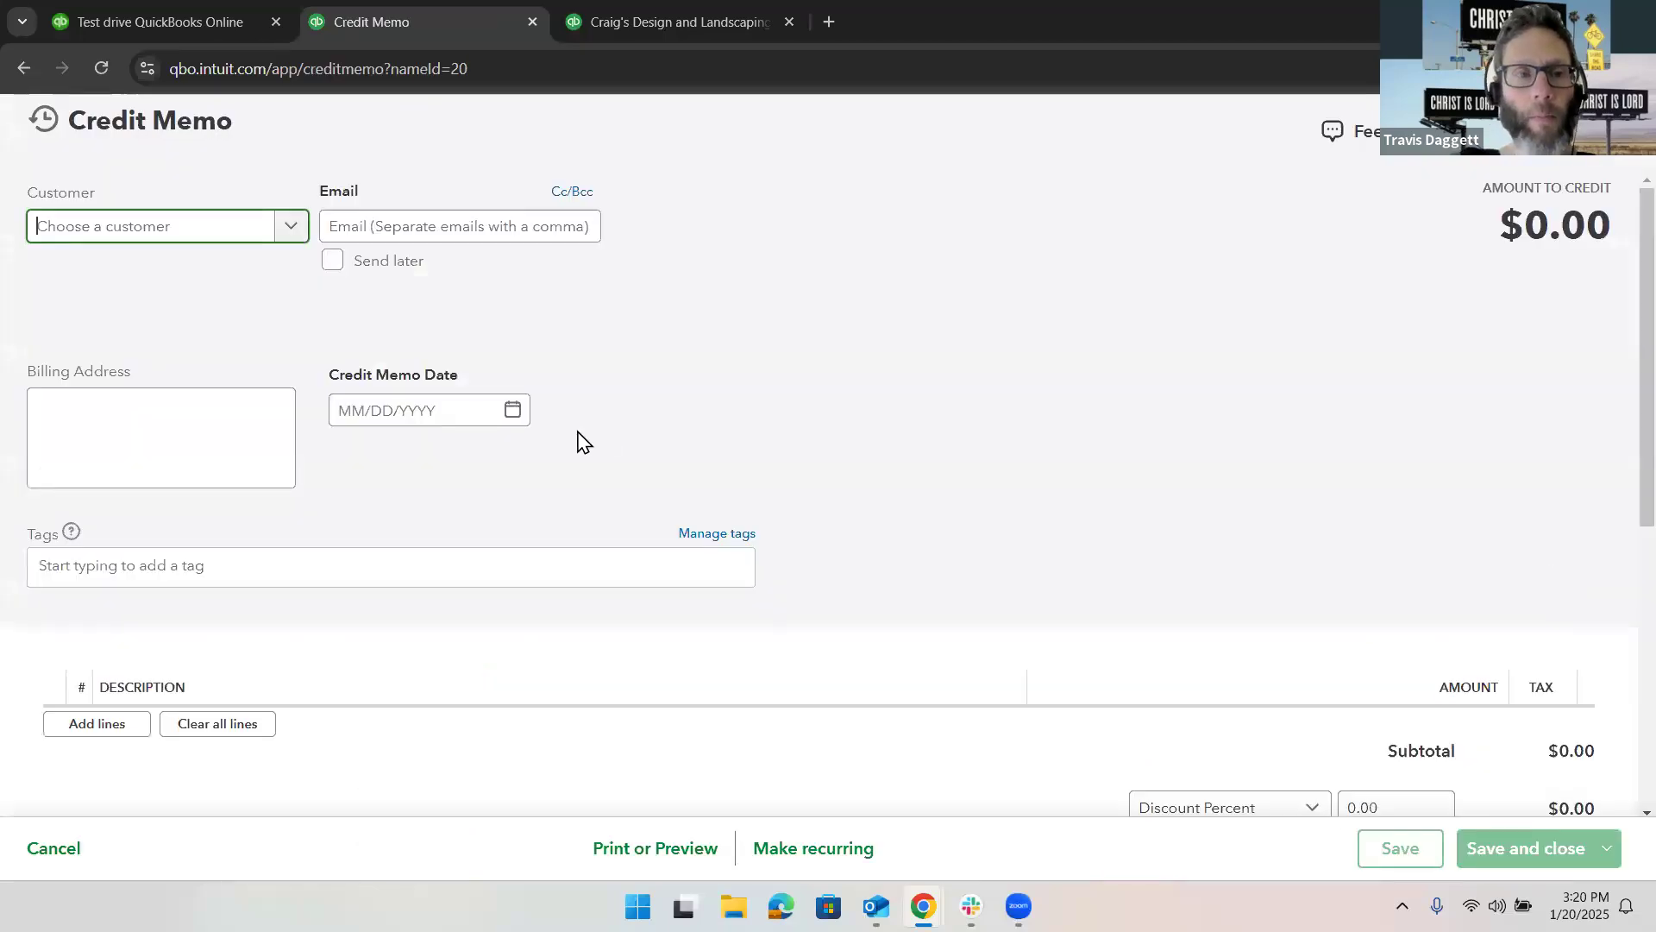
left_click(391, 410)
type("1")
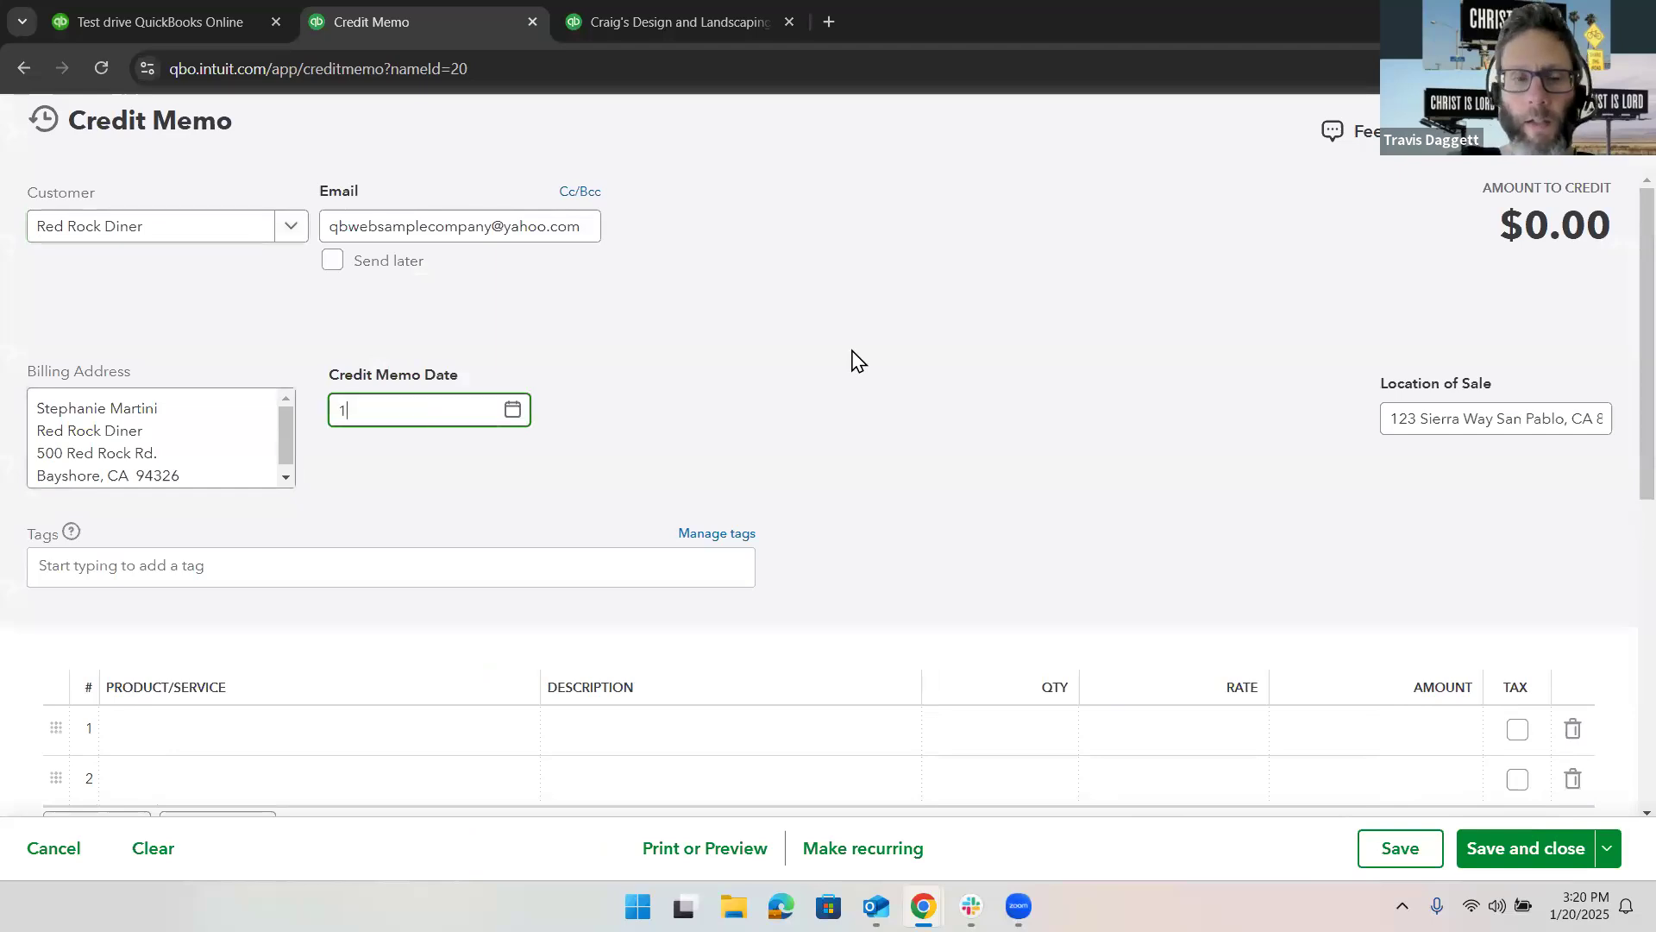
type("23124")
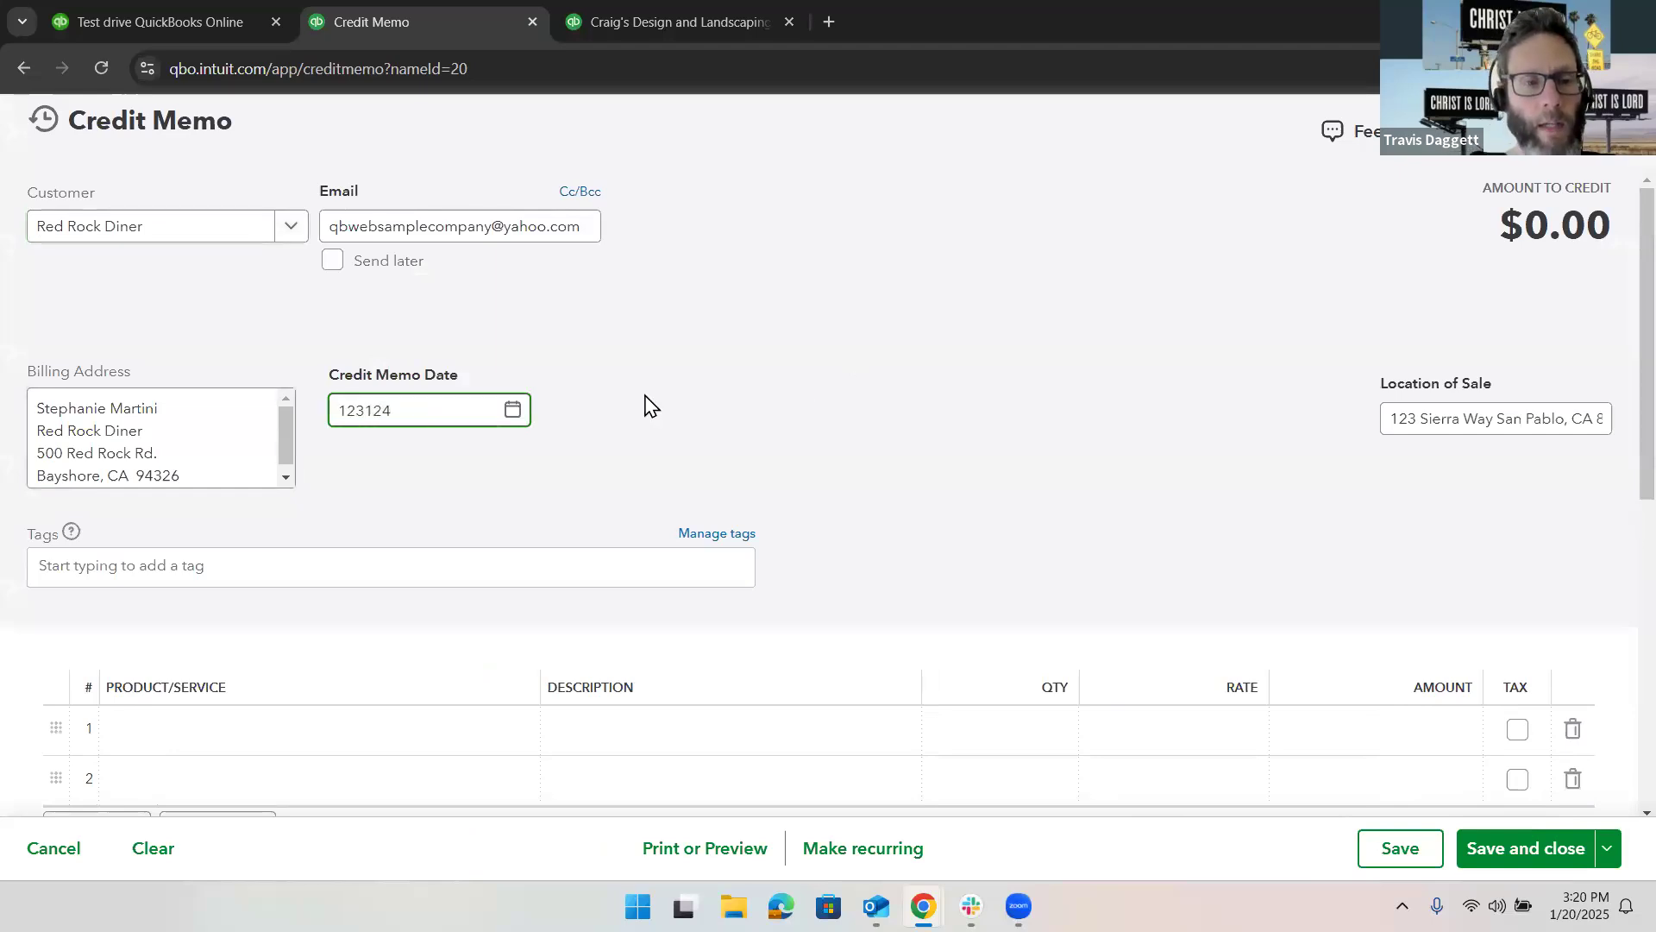
Search for "landscape" on the credit memo's first line and choose the Landscaping:Installation service
scroll(431, 535, "down", 2)
left_click(395, 552)
type("and")
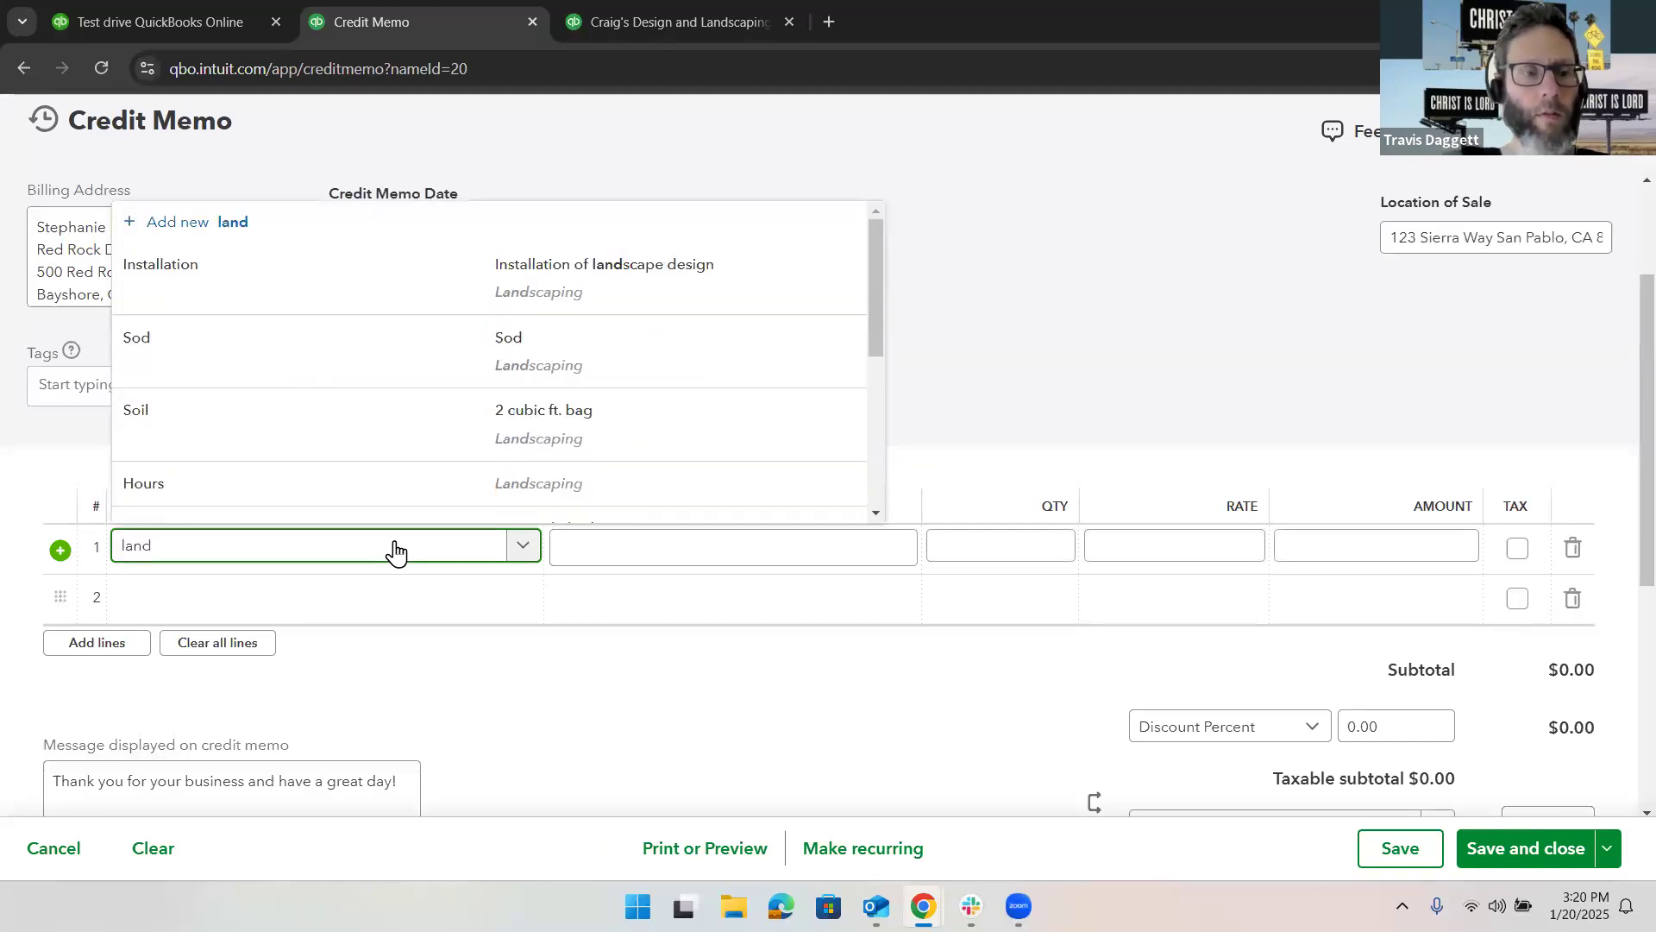
type("scape")
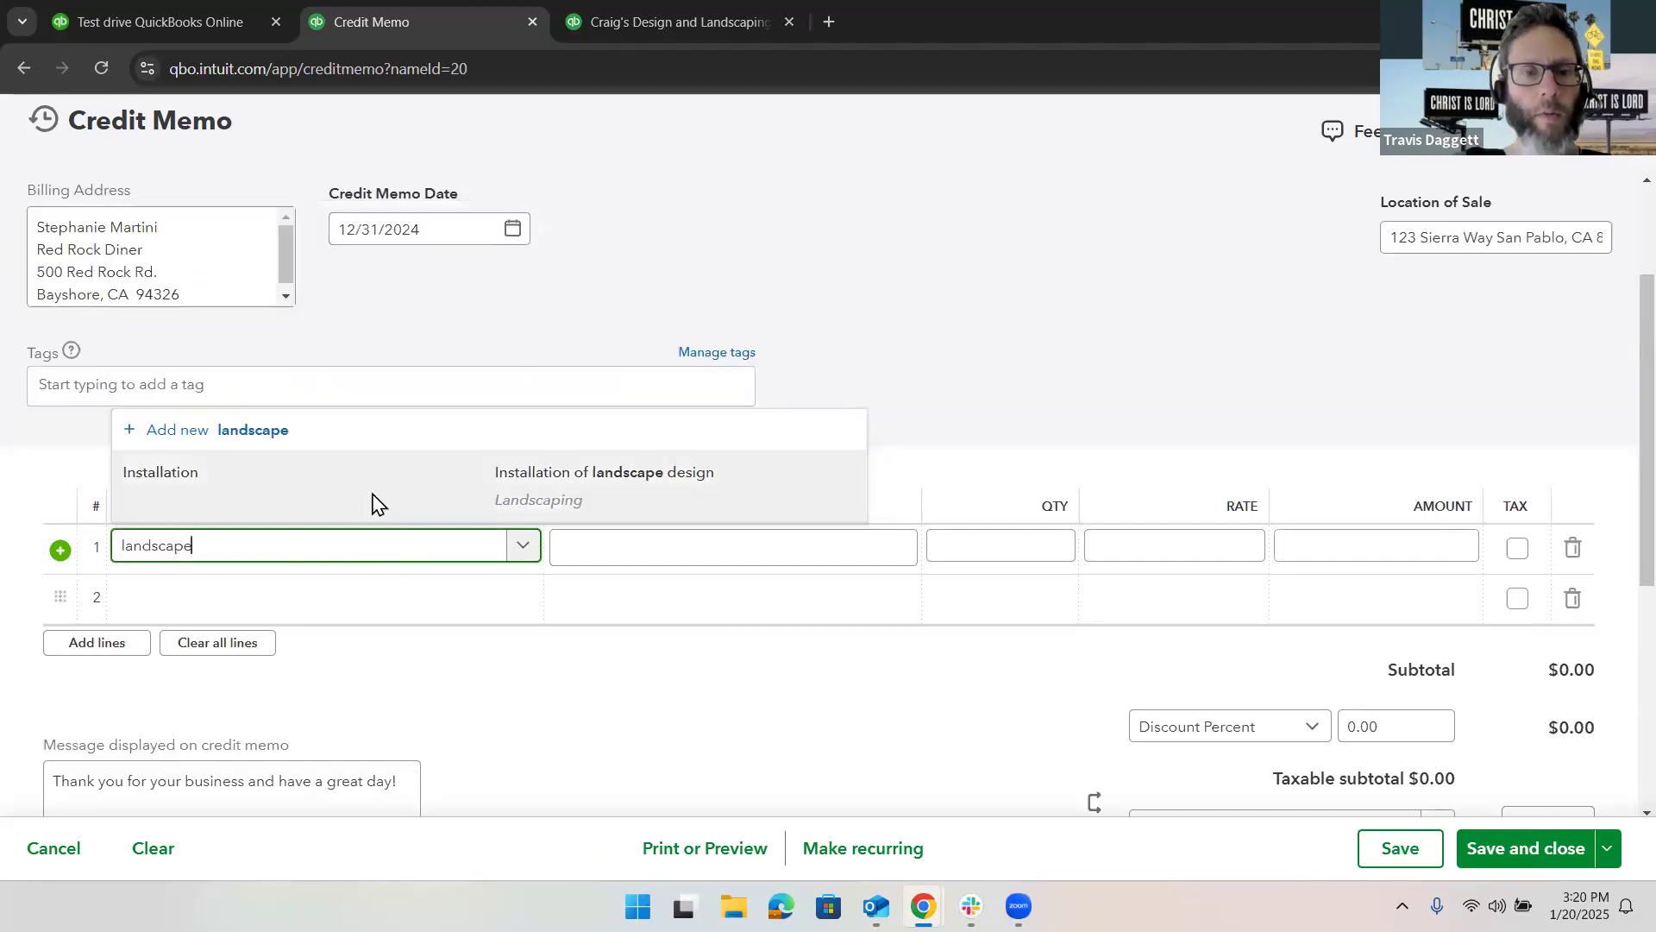
left_click(372, 503)
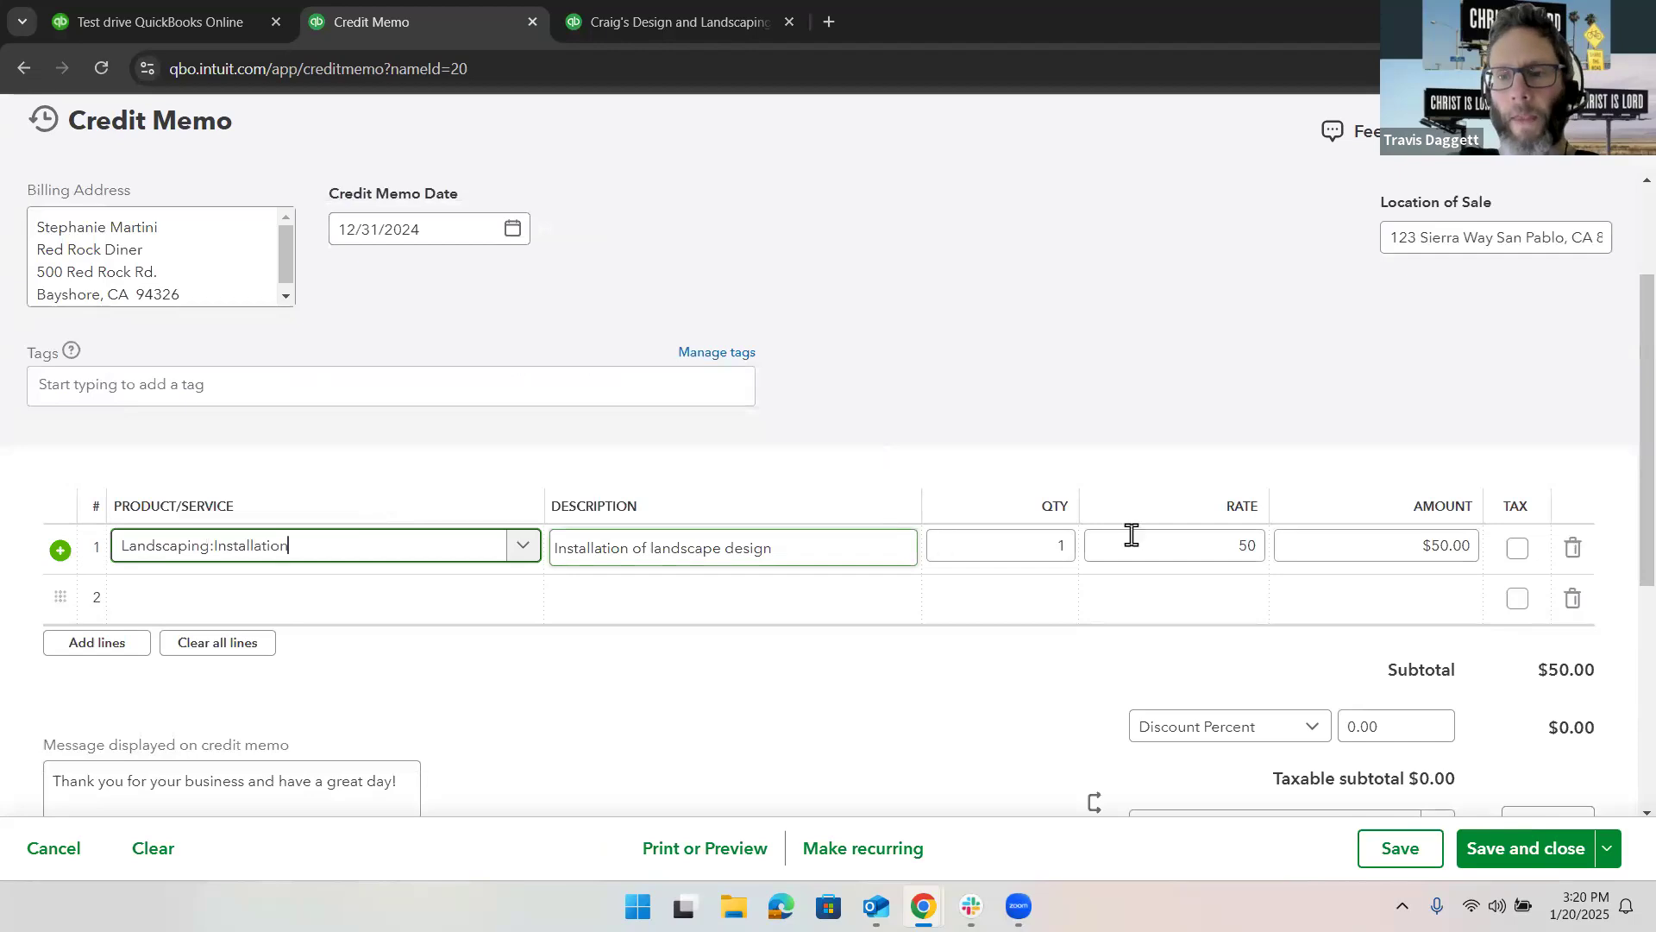
Set the Installation line's amount to 156, and save and close the credit memo
left_click(1314, 543)
type("156.")
left_click(1057, 382)
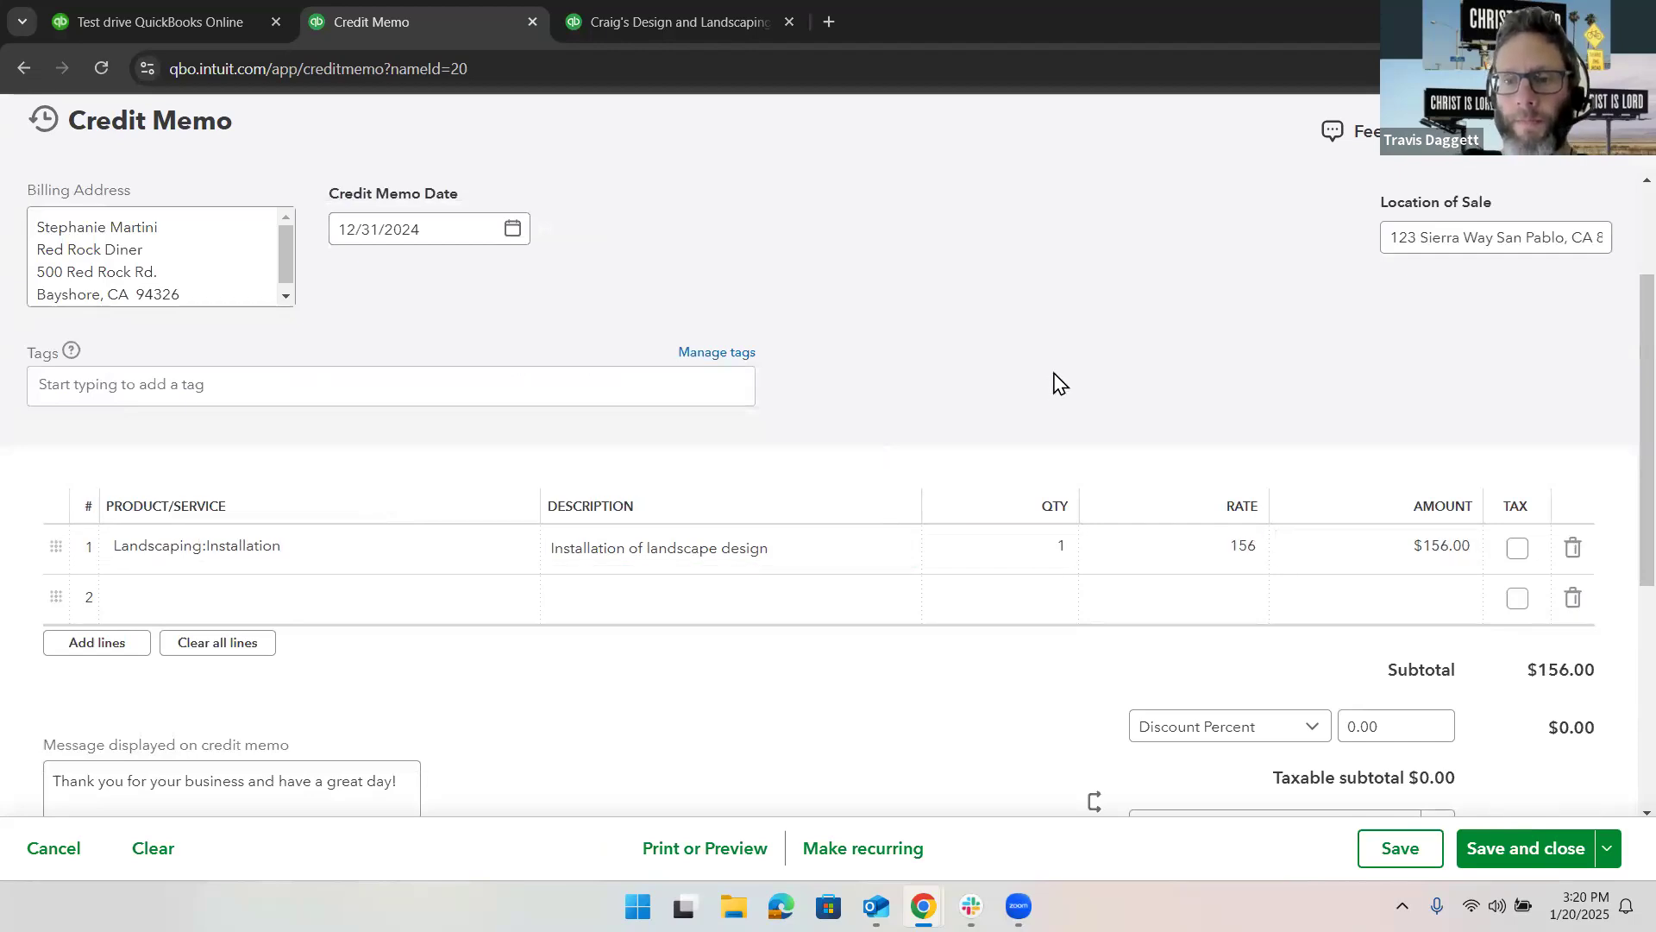
scroll(1056, 382, "down", 5)
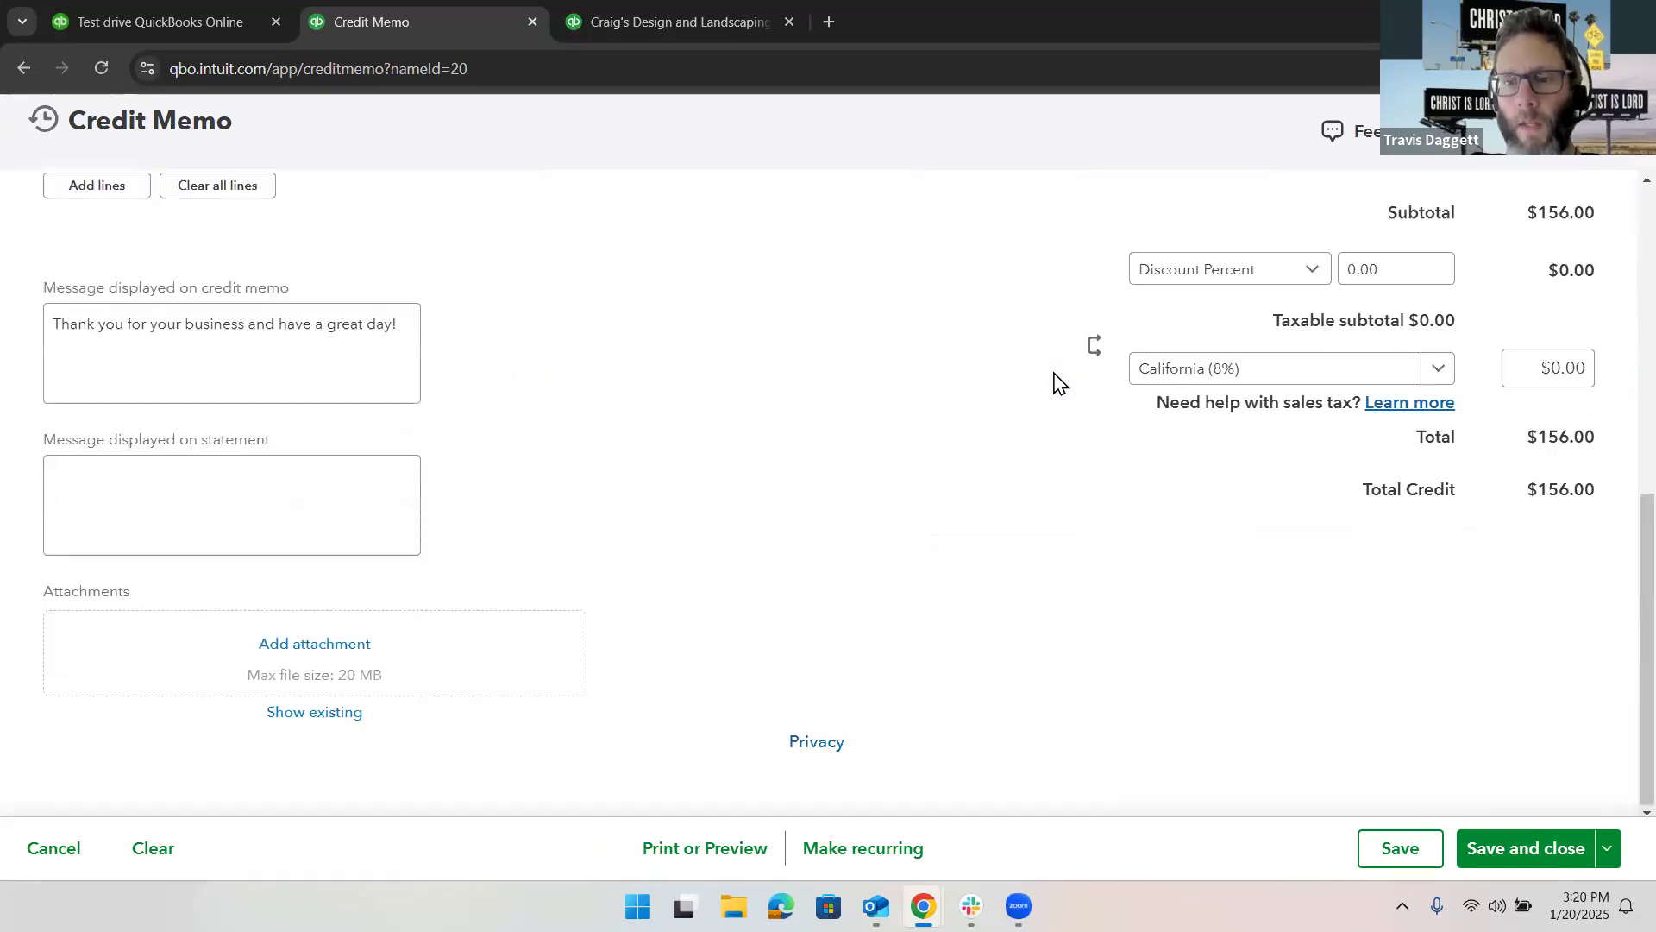
left_click(1516, 850)
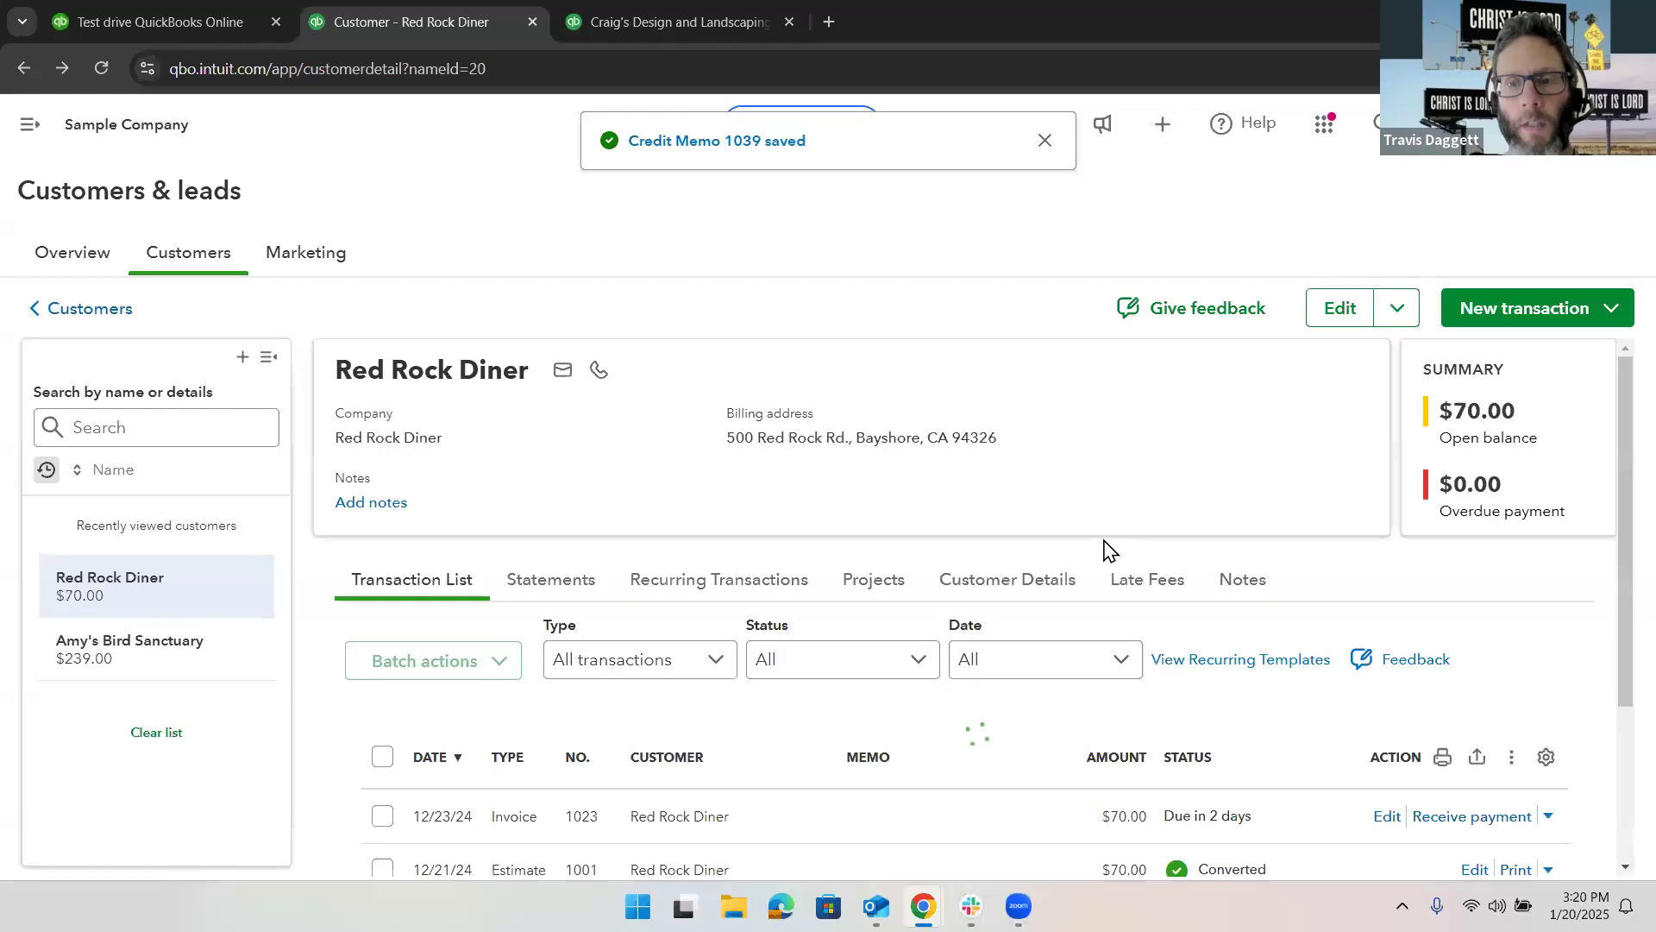
Check the credit memo, linking payment and invoice statuses in Red Rock Diner's transaction list, plus the balance summary
scroll(1137, 629, "down", 4)
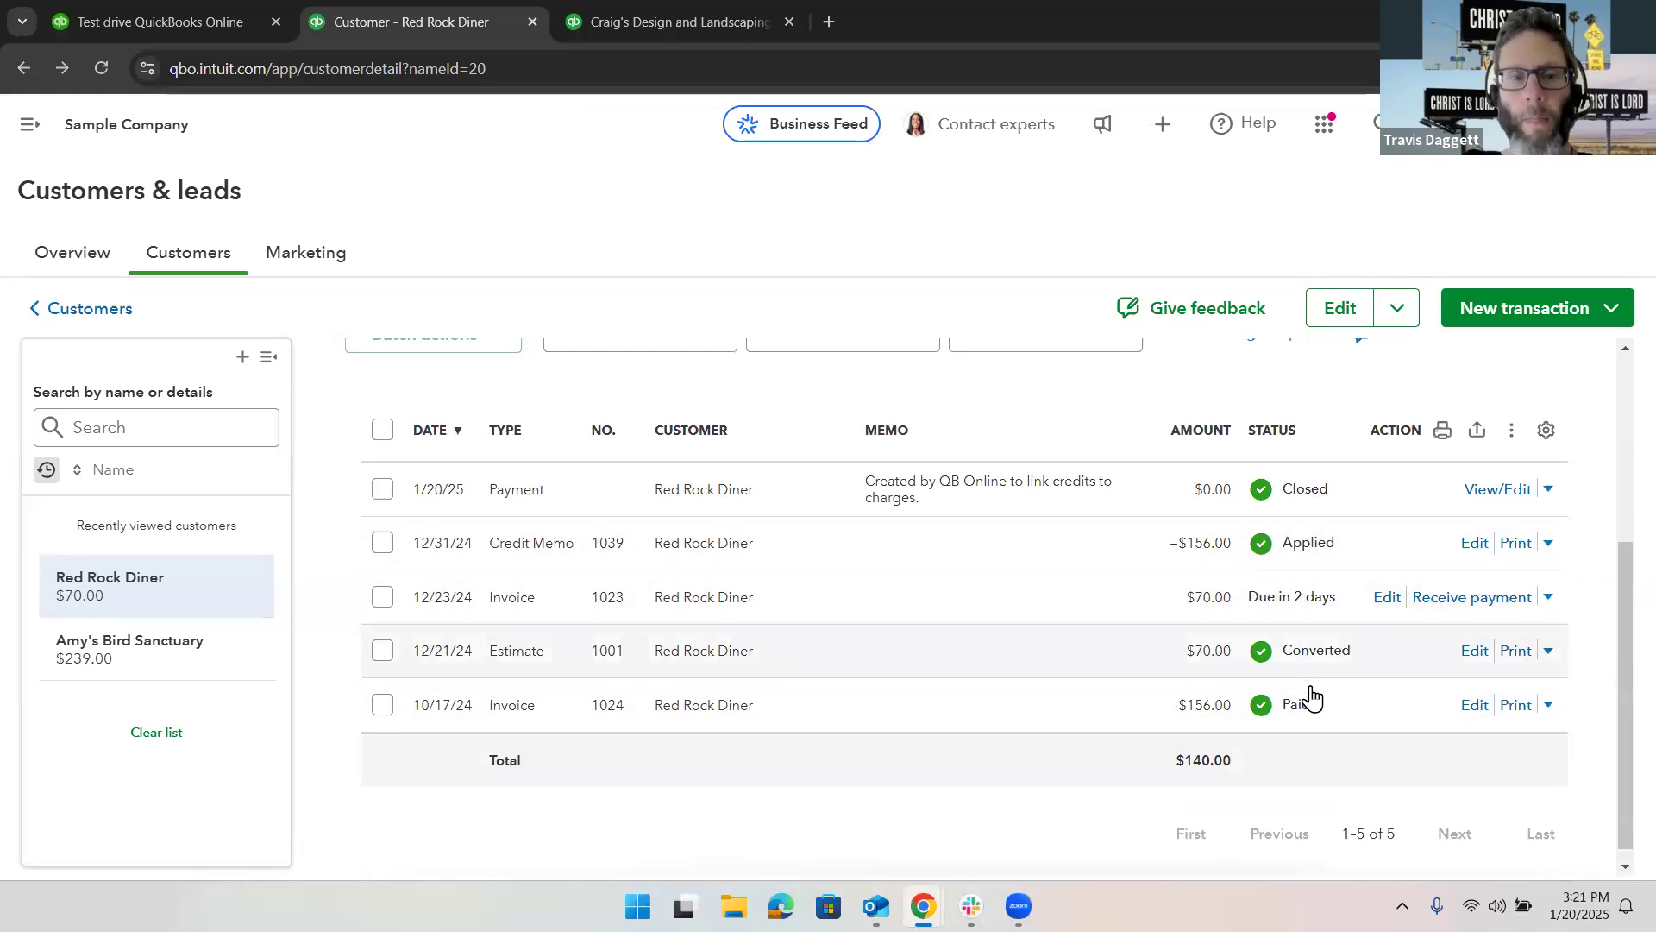
scroll(1276, 539, "up", 4)
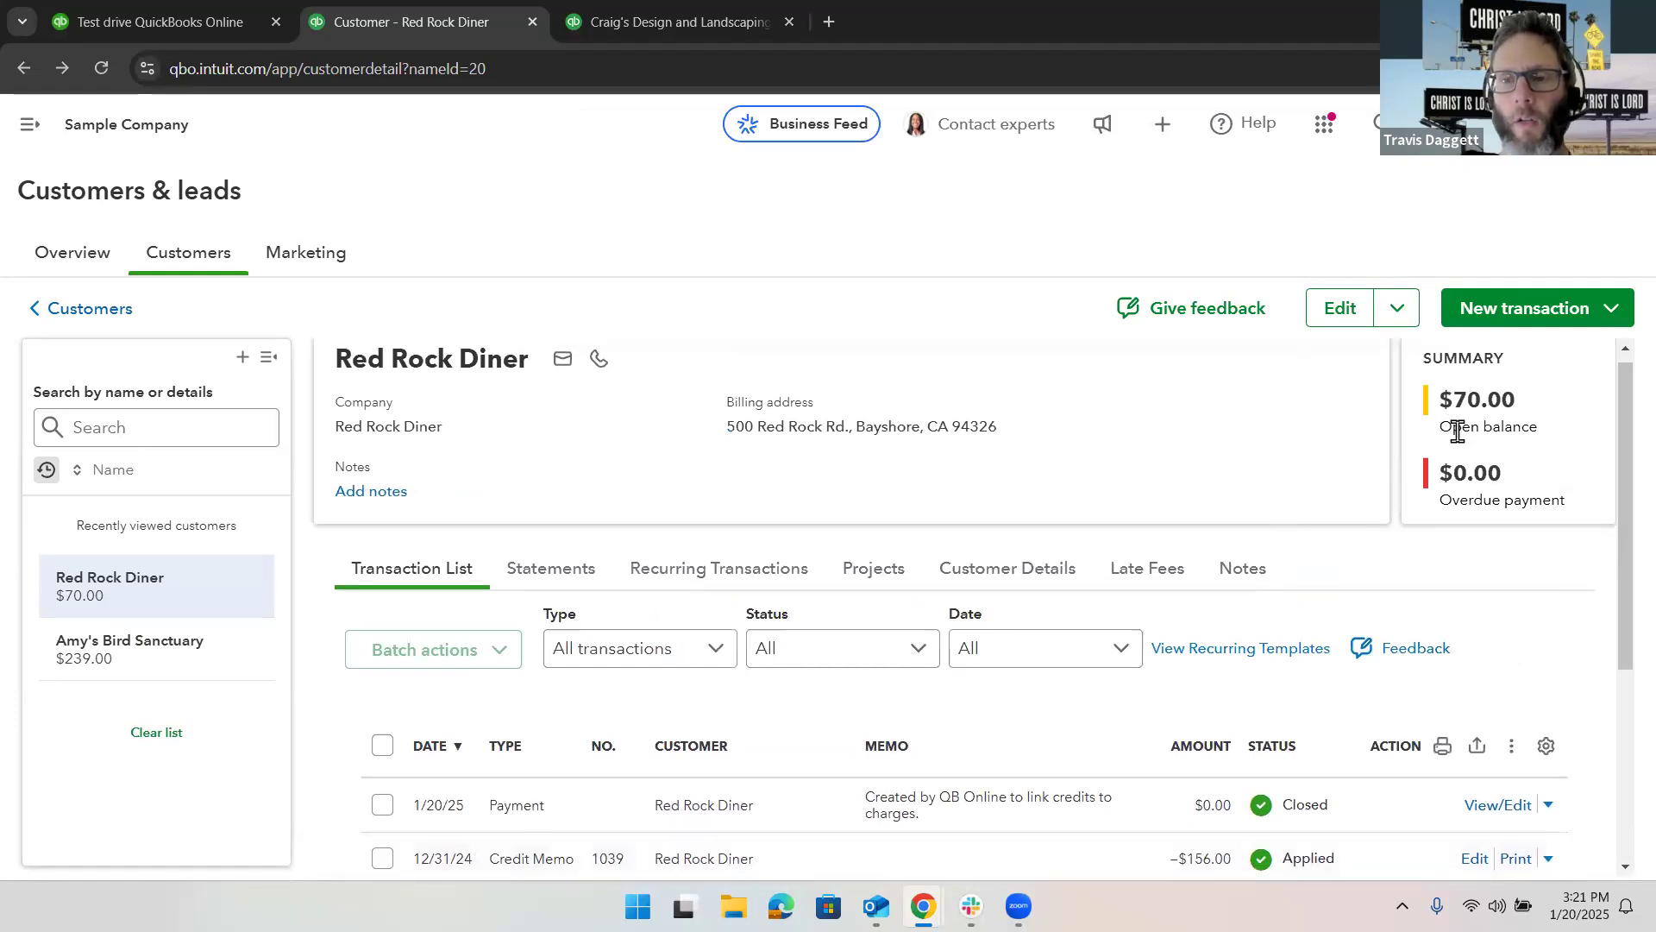
scroll(1475, 655, "down", 3)
scroll(1471, 649, "up", 3)
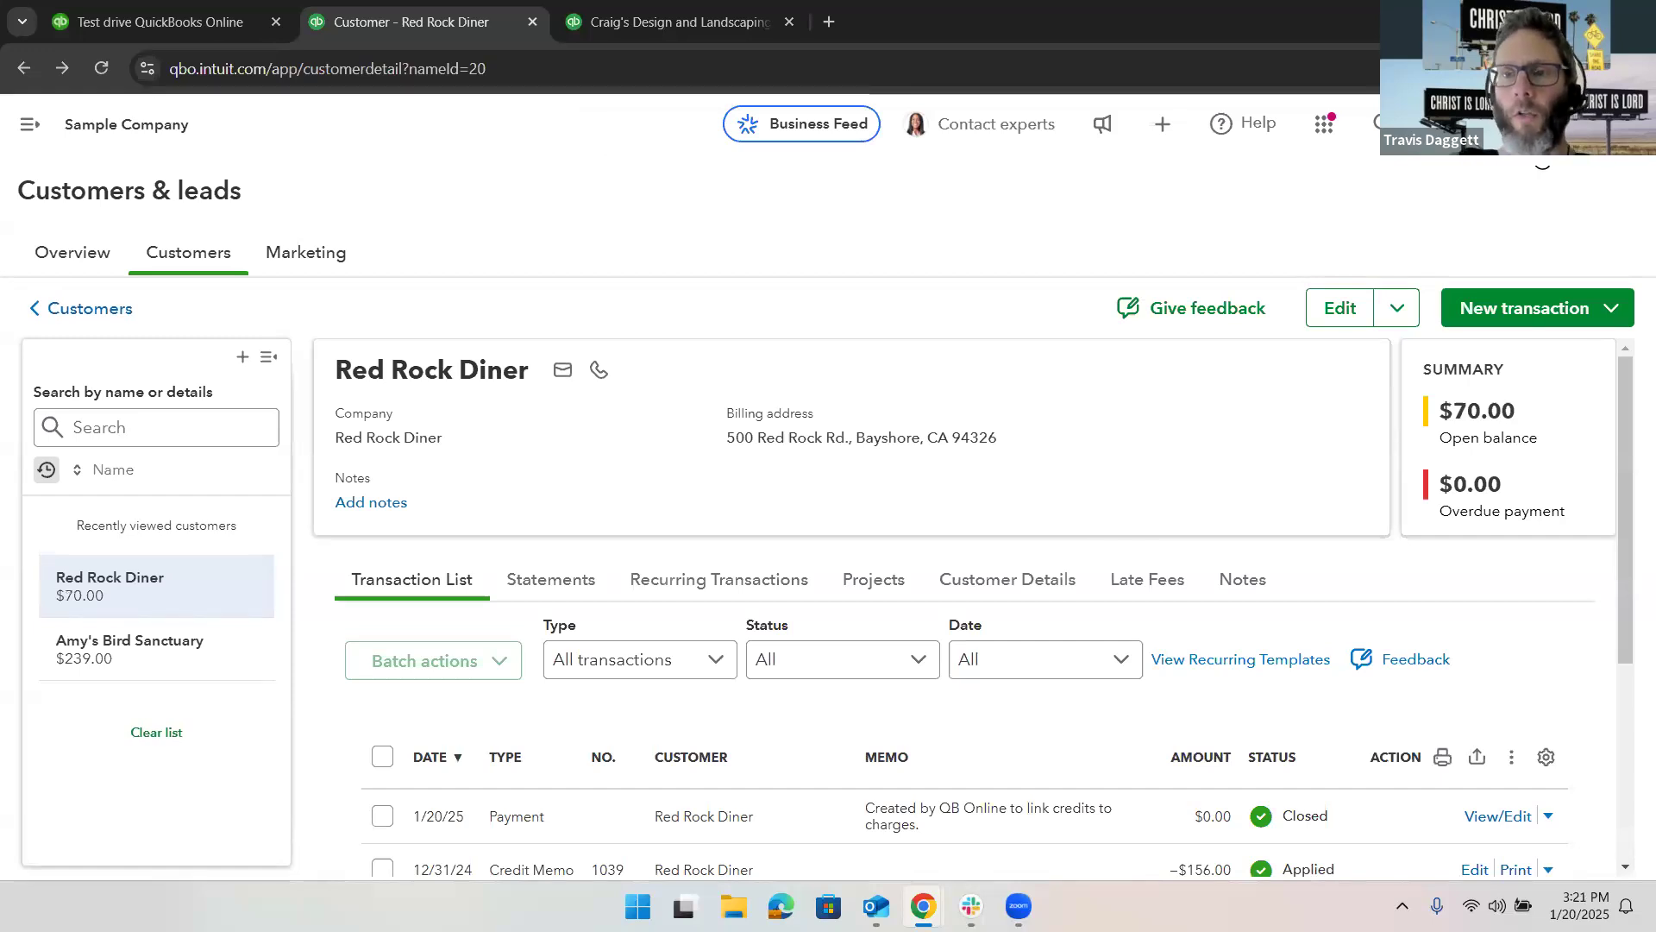
Open the company's account settings and show the Sales settings
left_click(1414, 124)
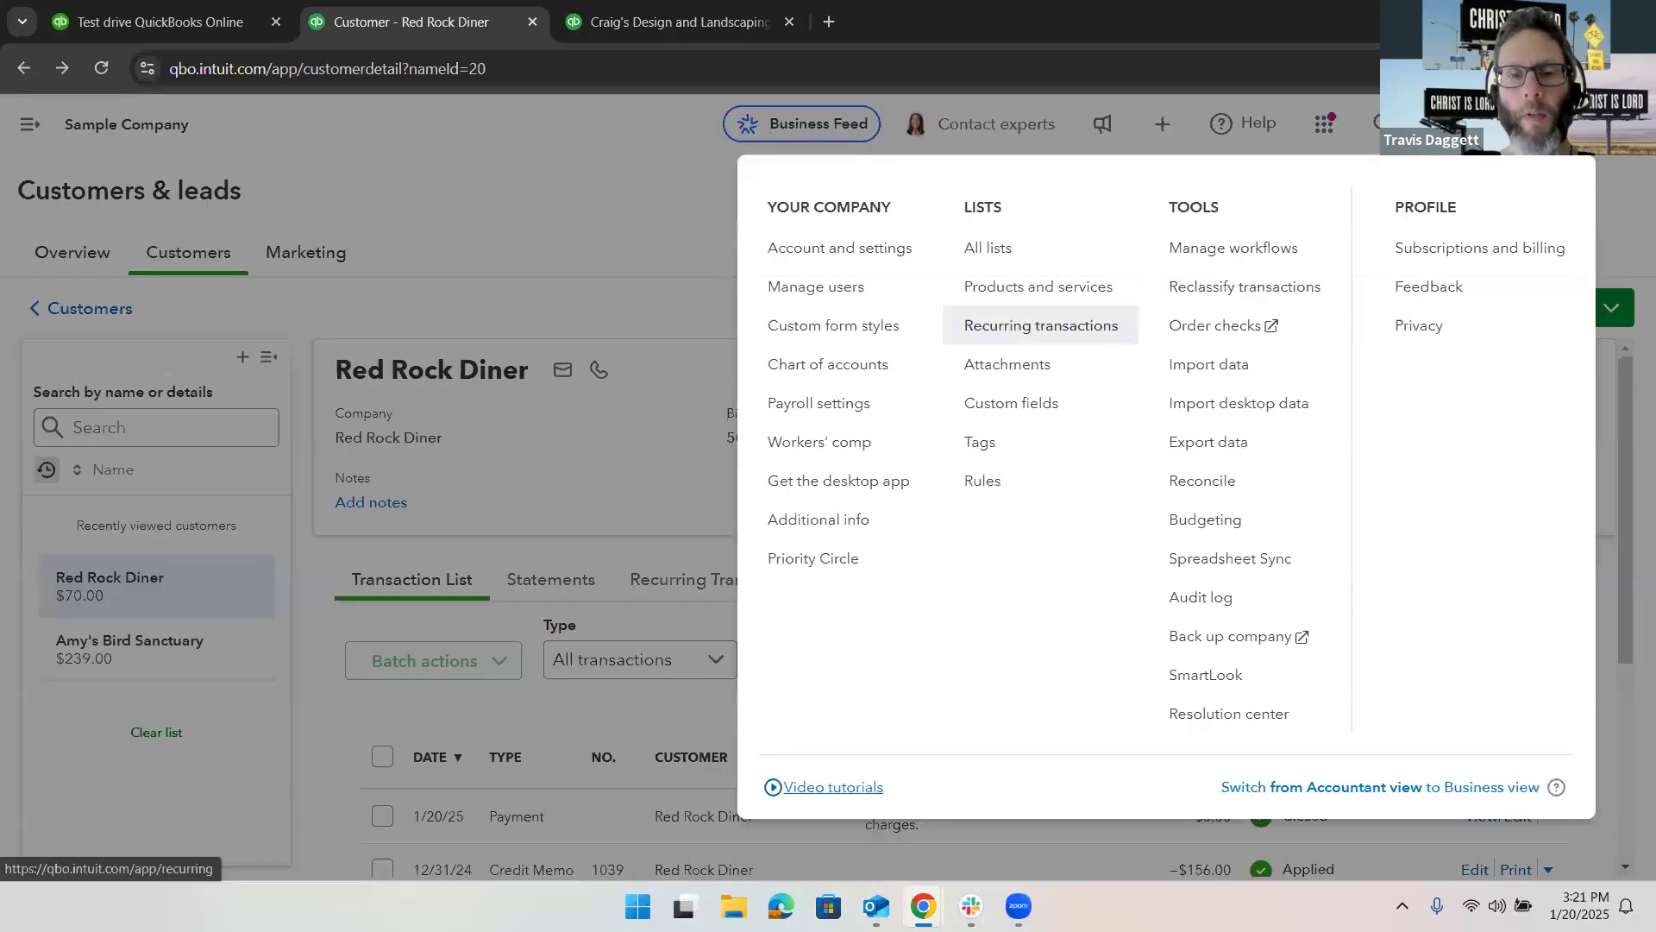
left_click(821, 263)
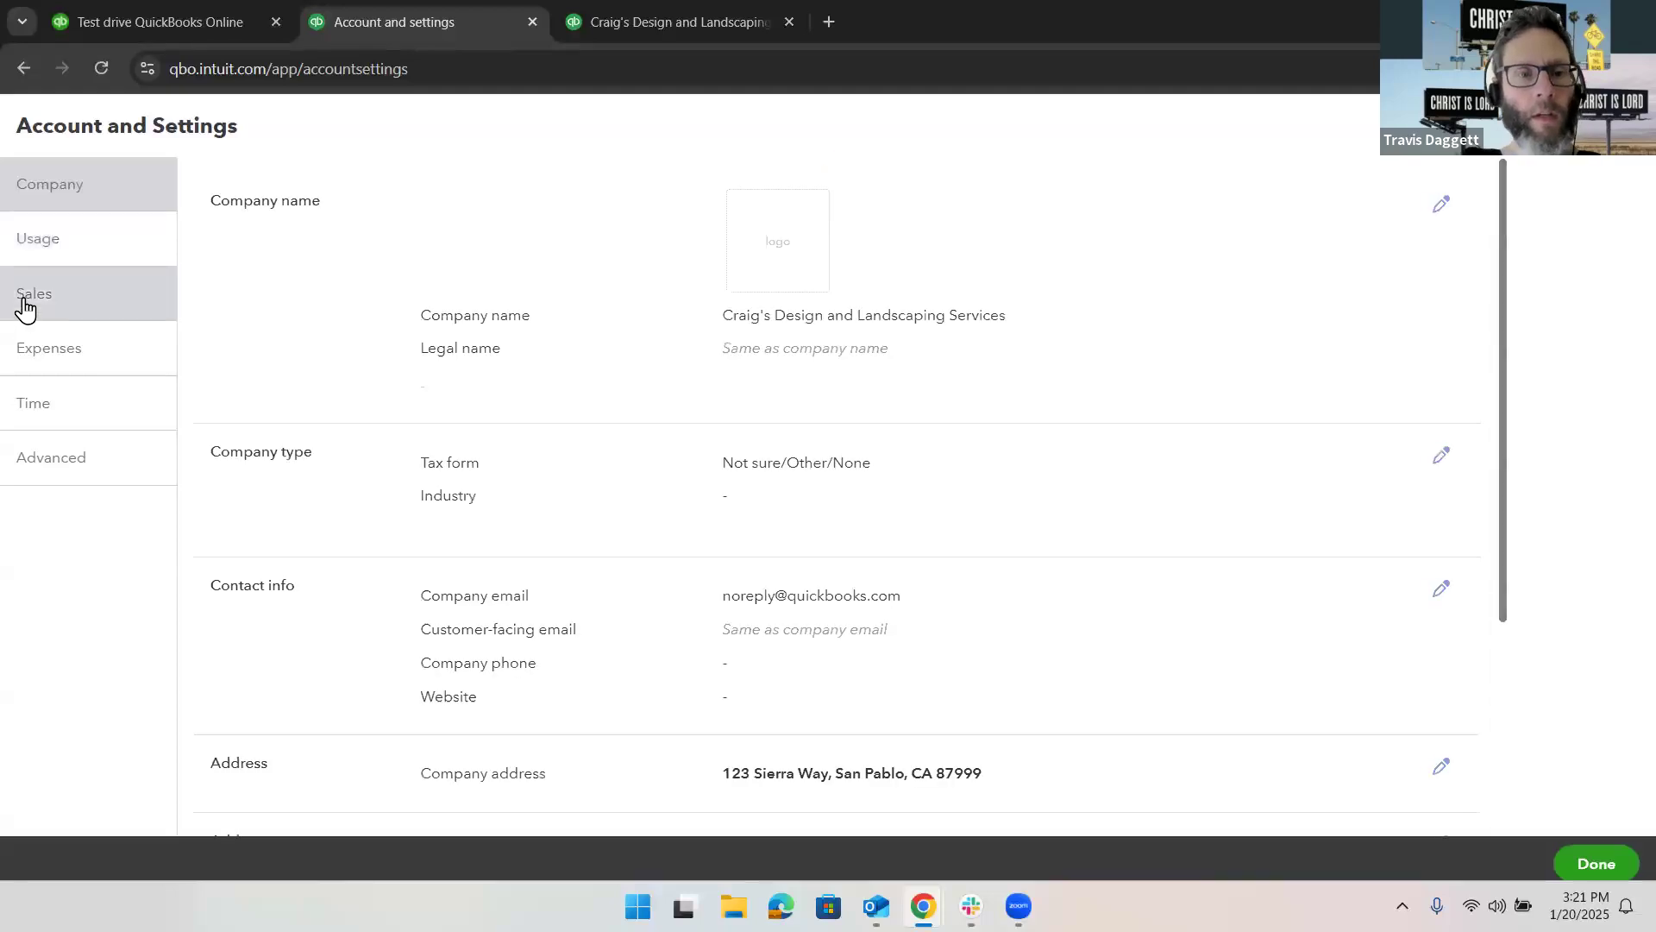
left_click(26, 303)
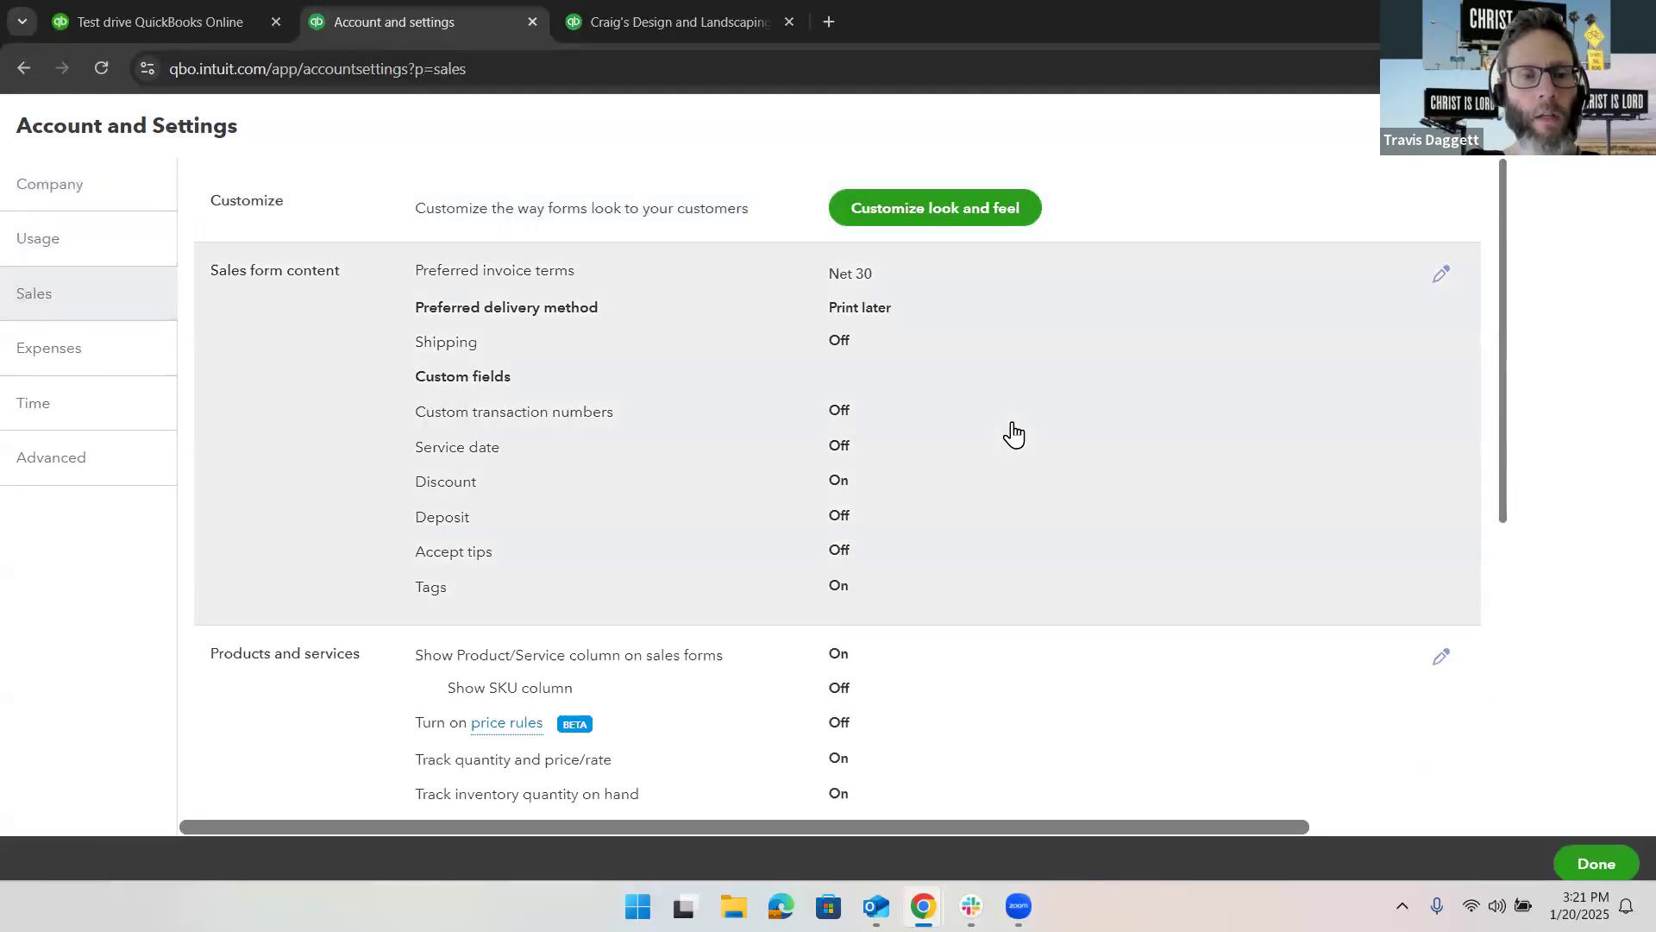
Show the company's Advanced settings, open the Automation section for editing, keep automatic application of credits on, and save
scroll(1014, 434, "down", 2)
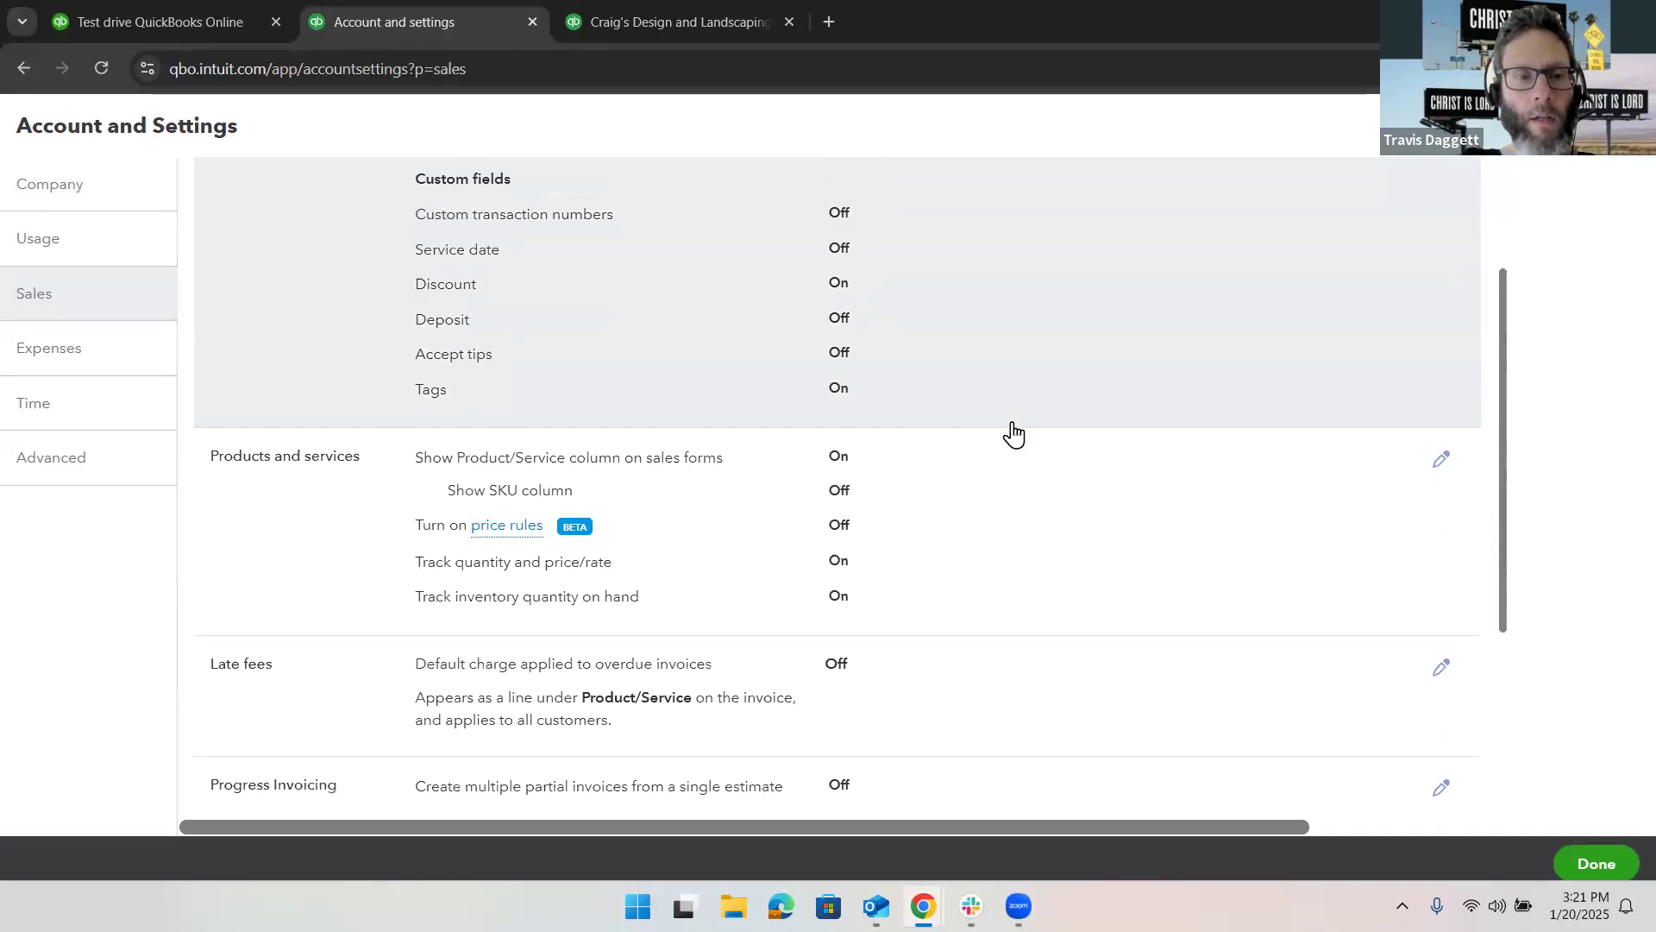
scroll(1014, 434, "down", 4)
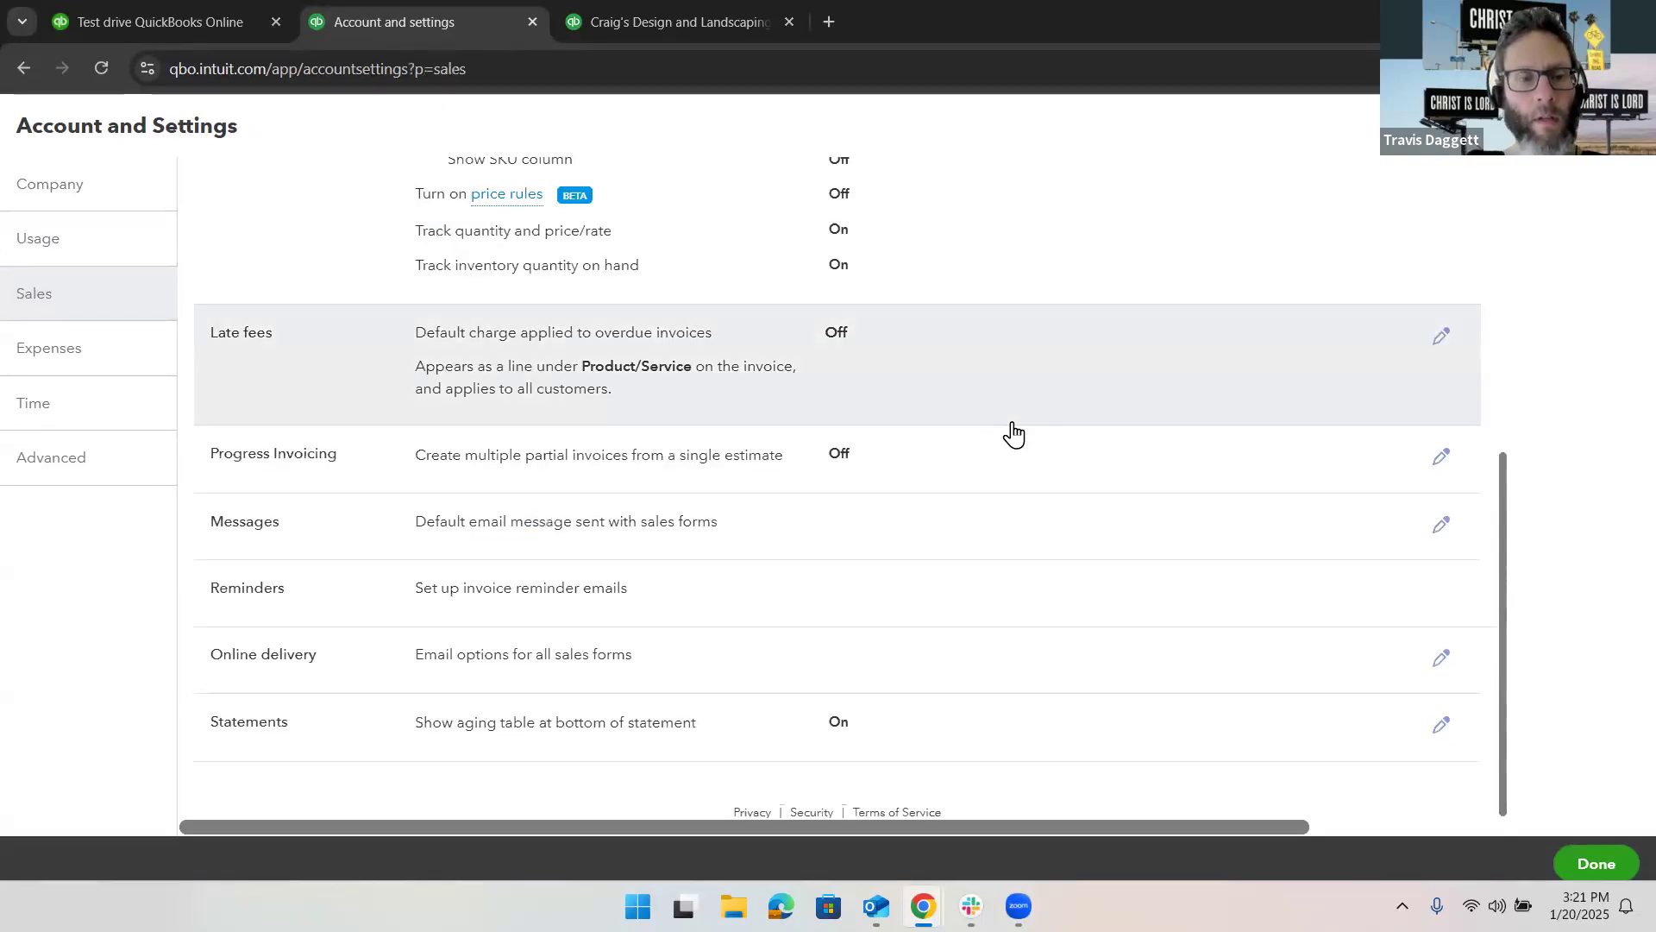
scroll(1013, 434, "up", 6)
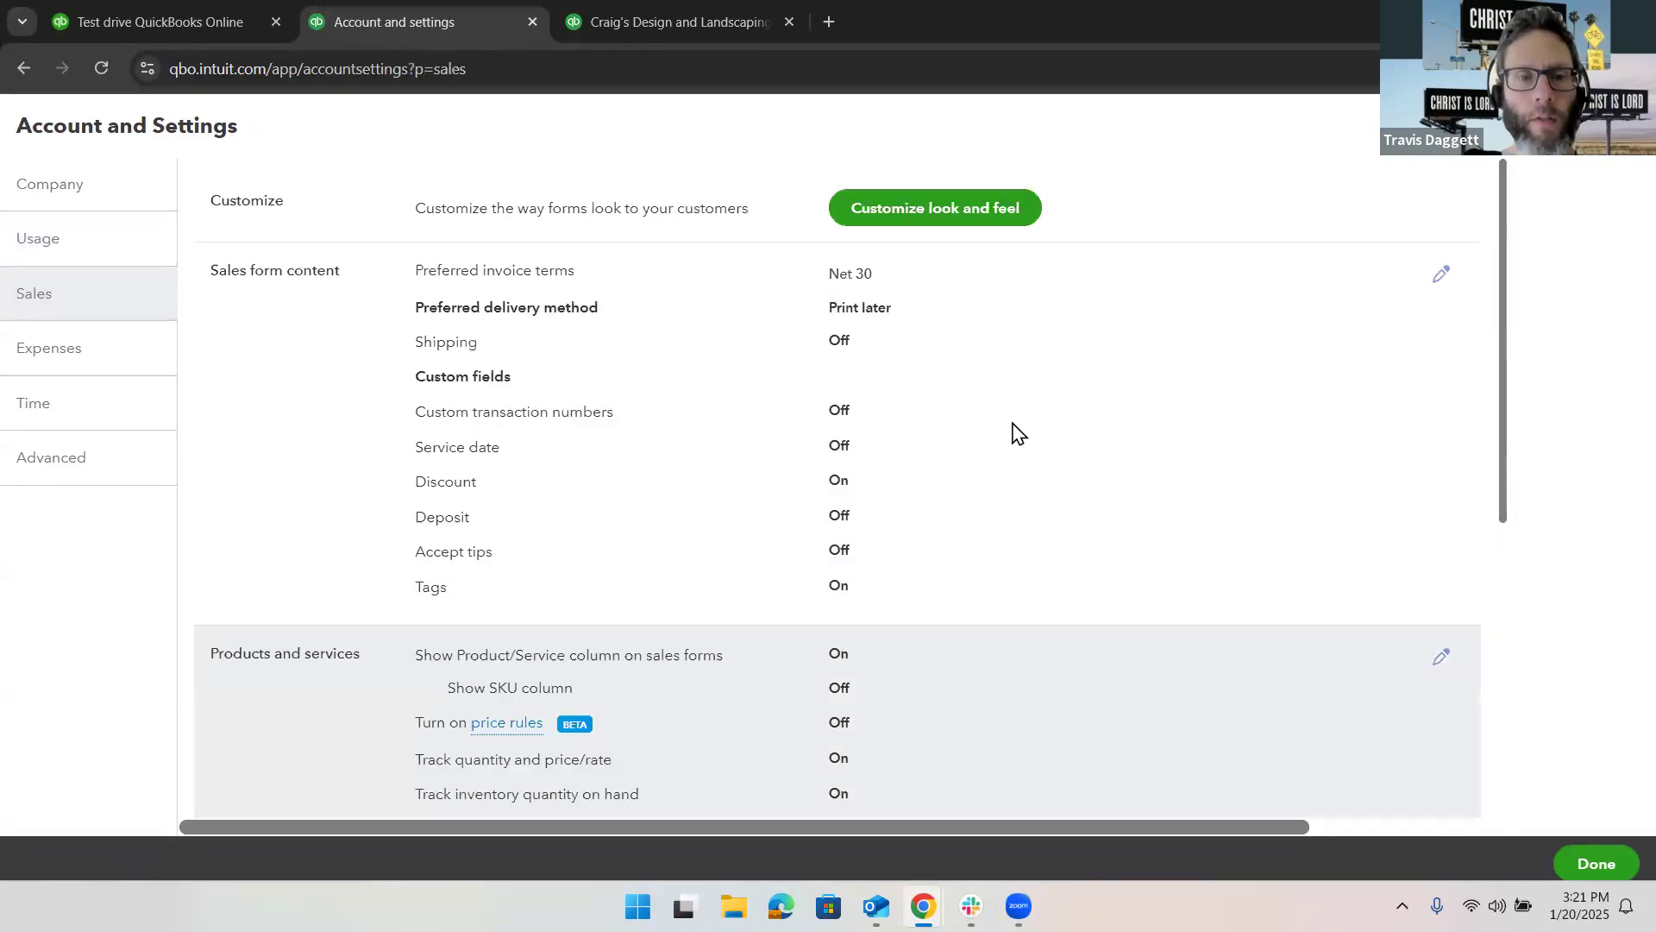
scroll(1013, 433, "down", 3)
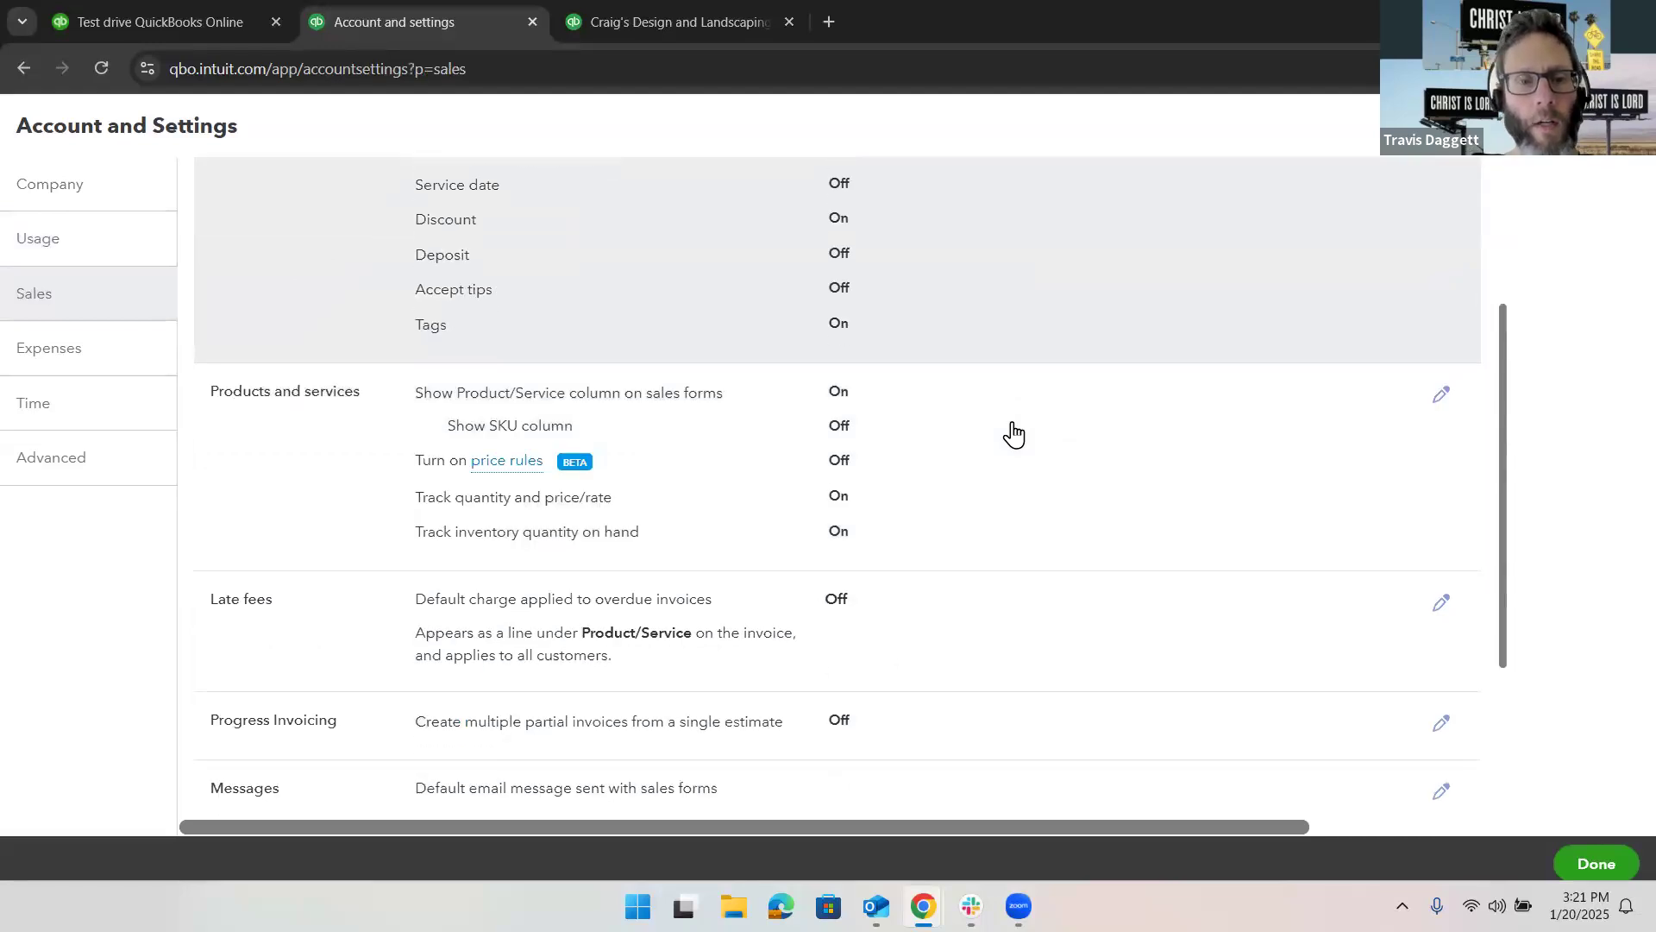
left_click(39, 457)
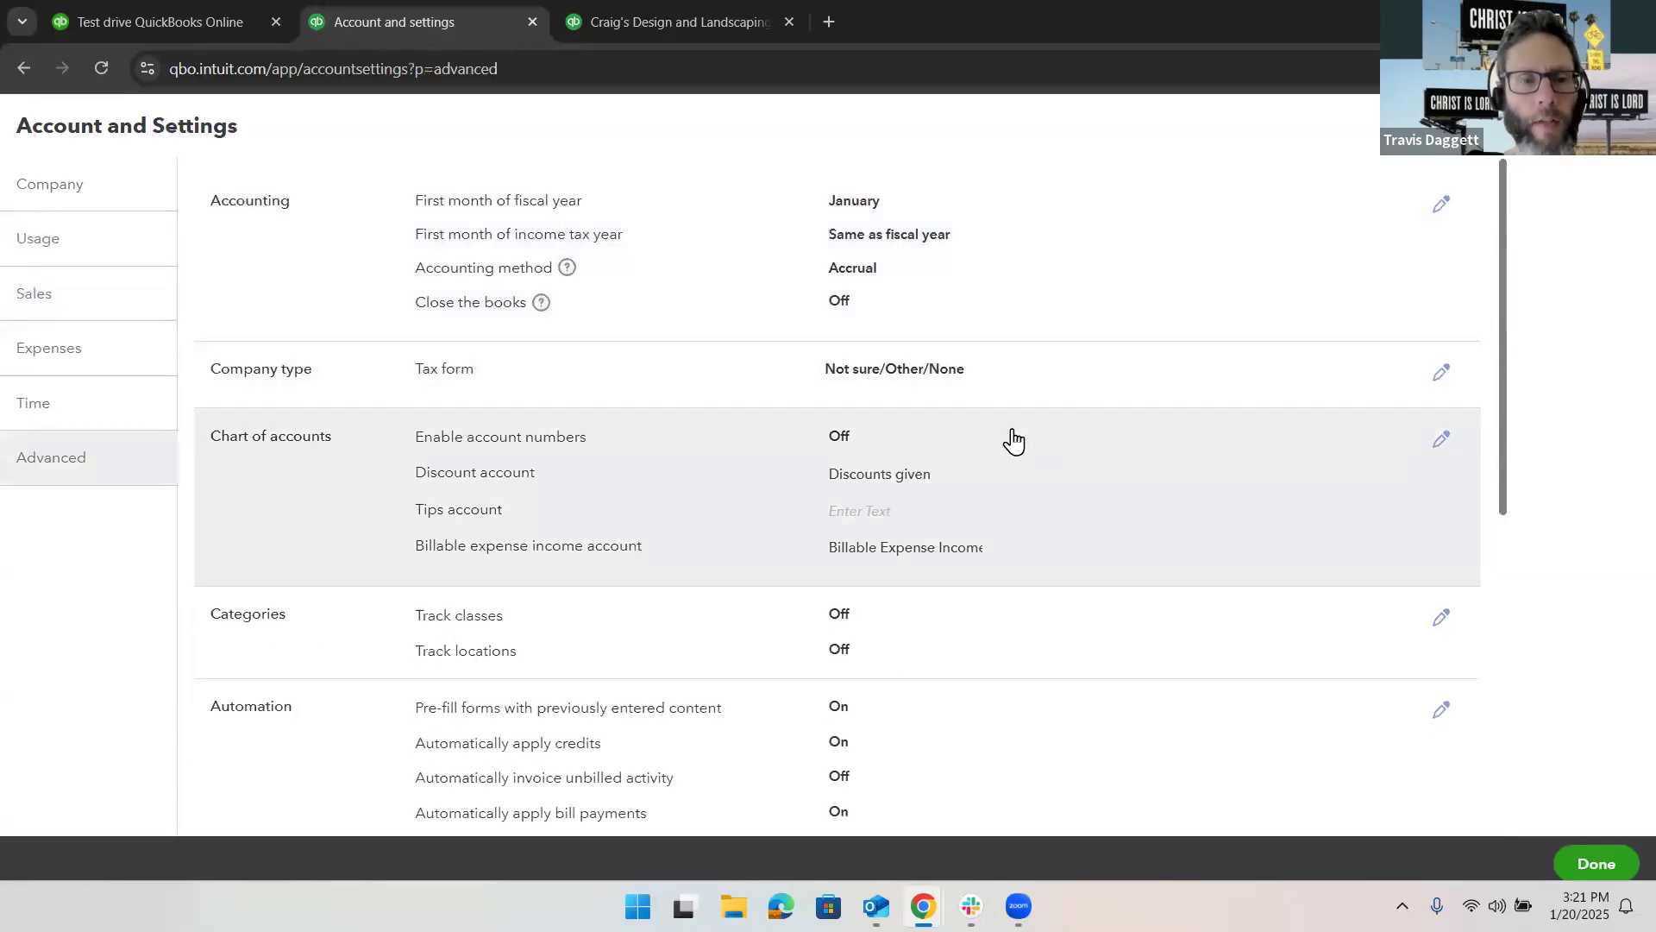
scroll(1014, 441, "down", 4)
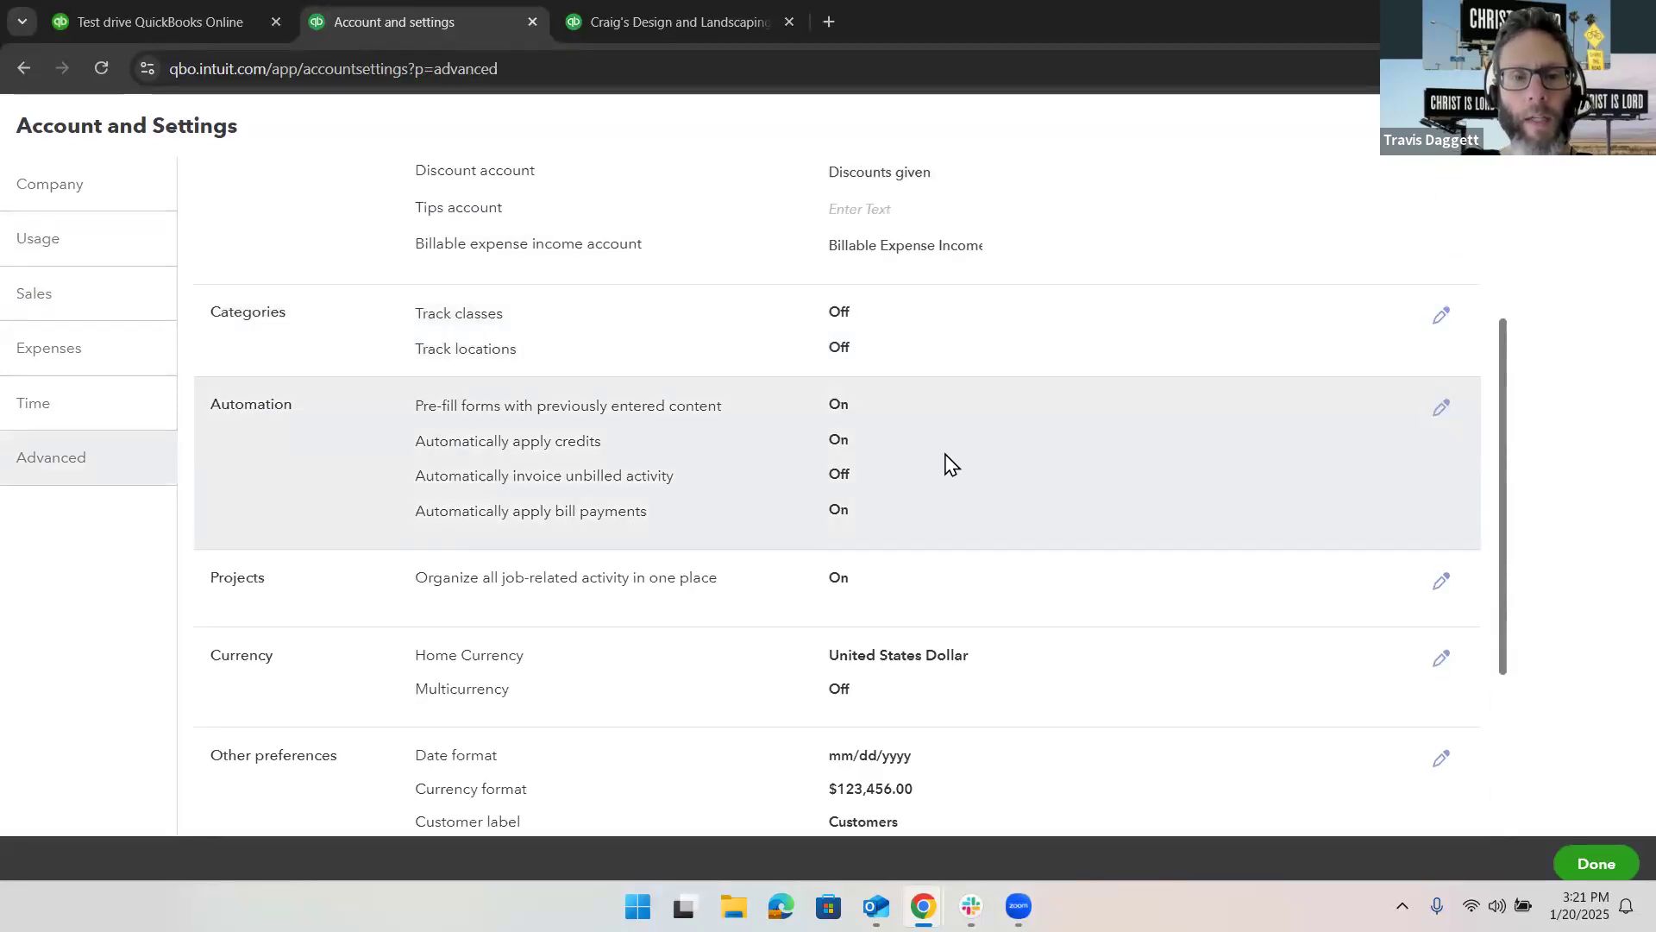
left_click(867, 460)
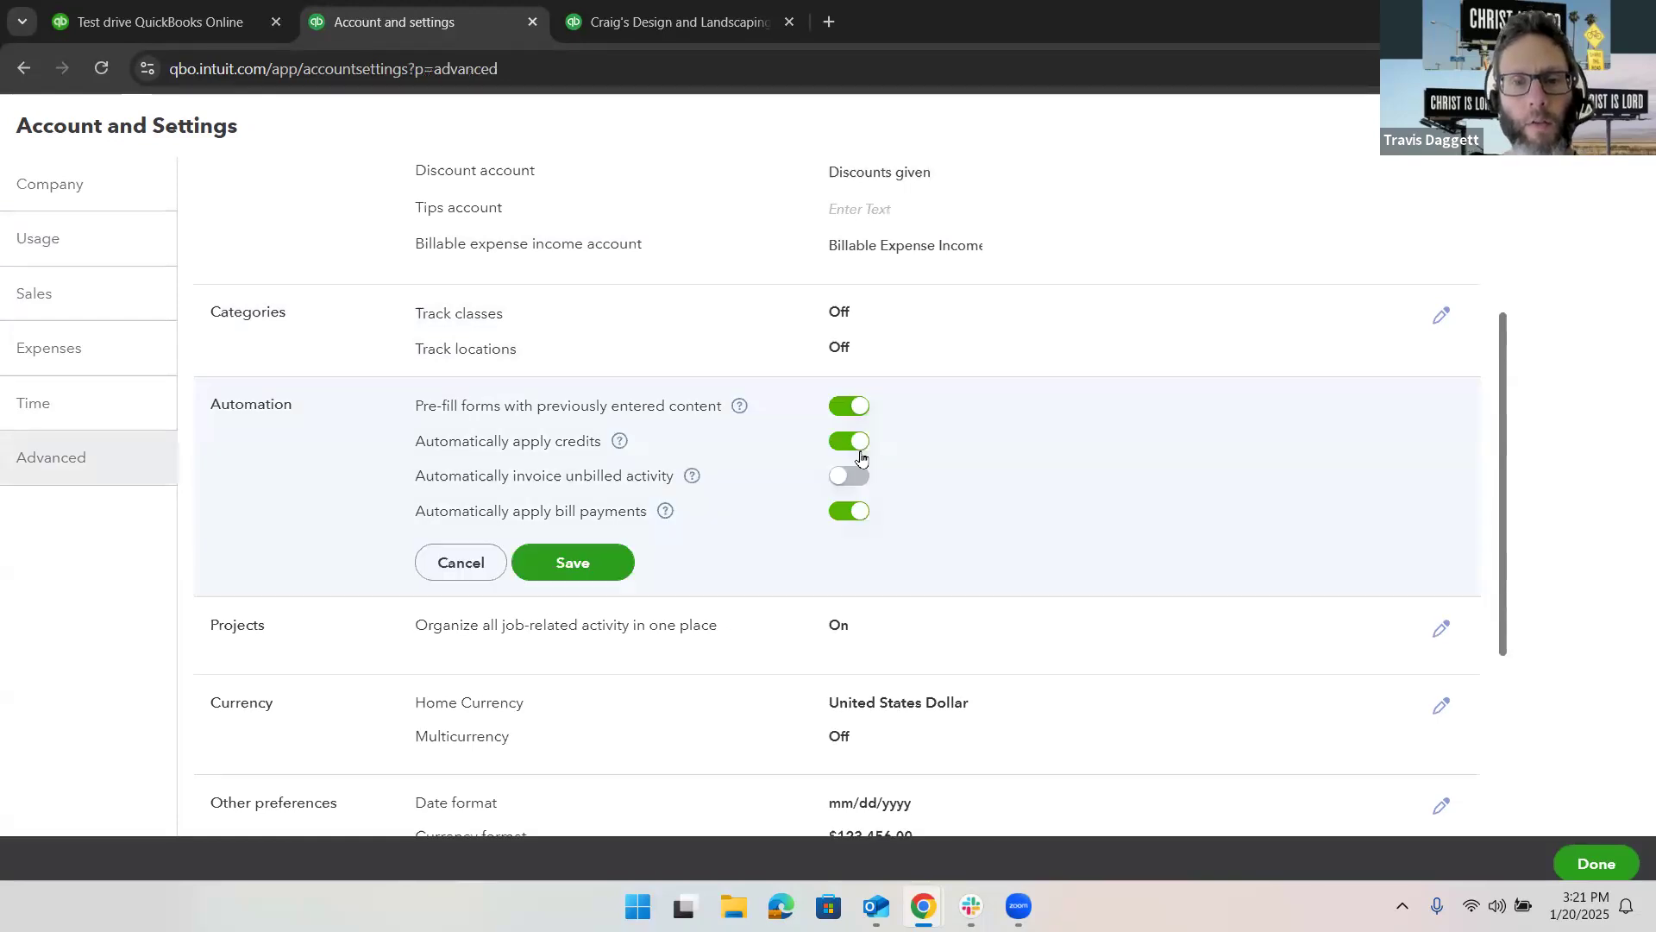
left_click(573, 562)
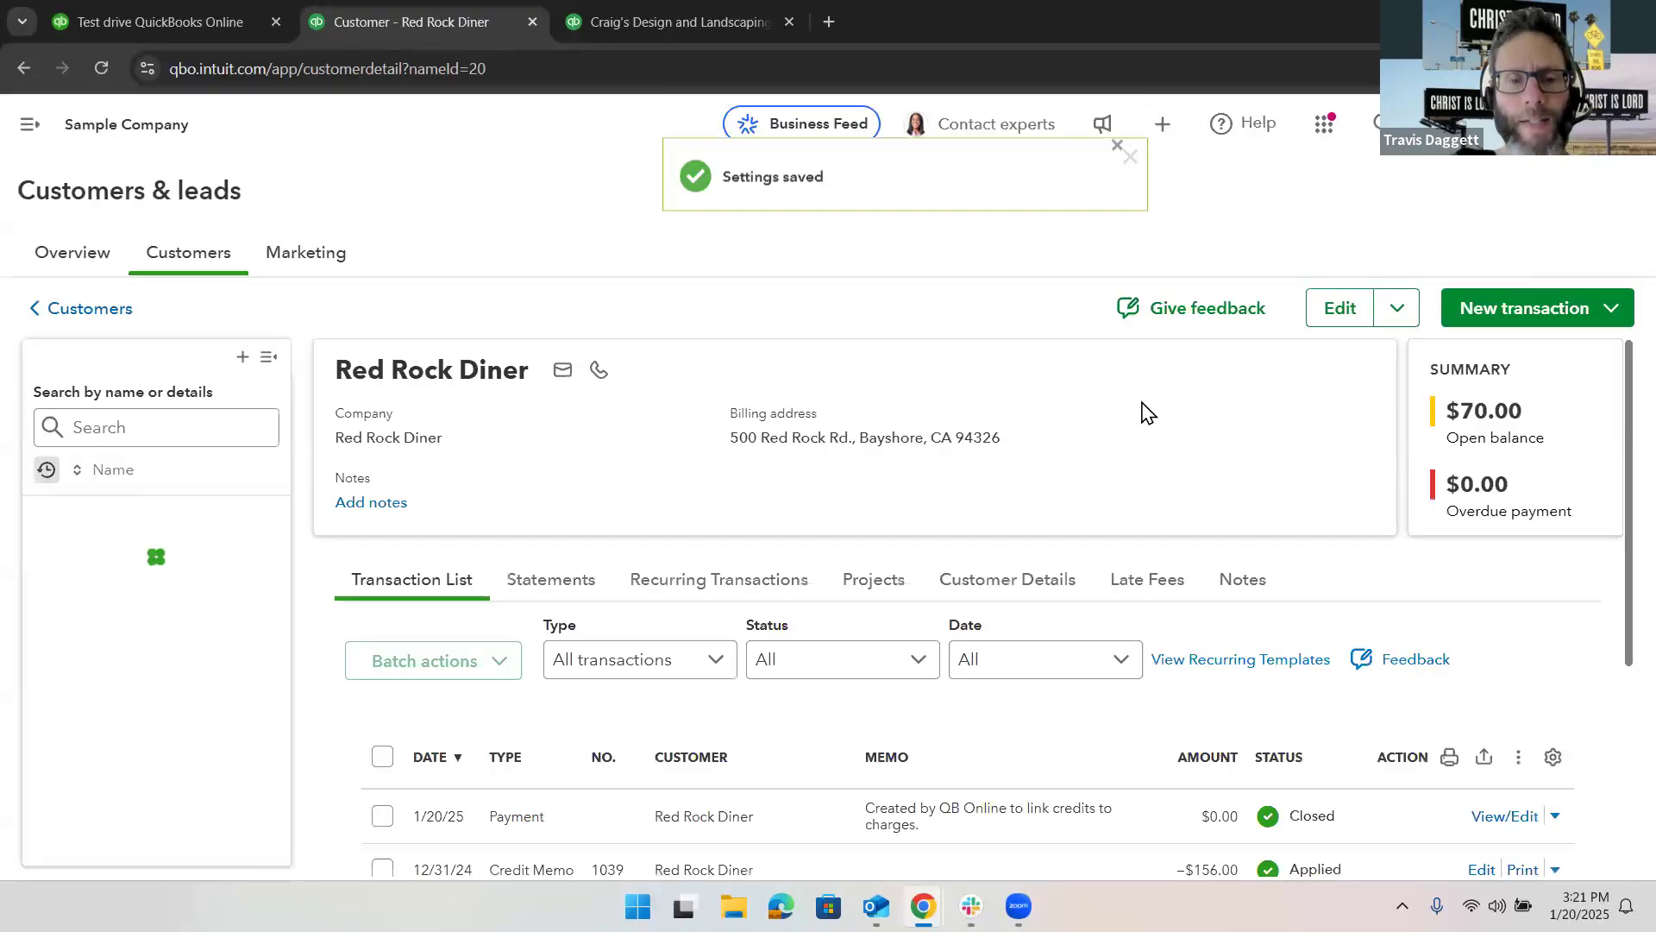
Review the linking payment, credit memo and invoices in Red Rock Diner's transaction list
scroll(1142, 413, "down", 3)
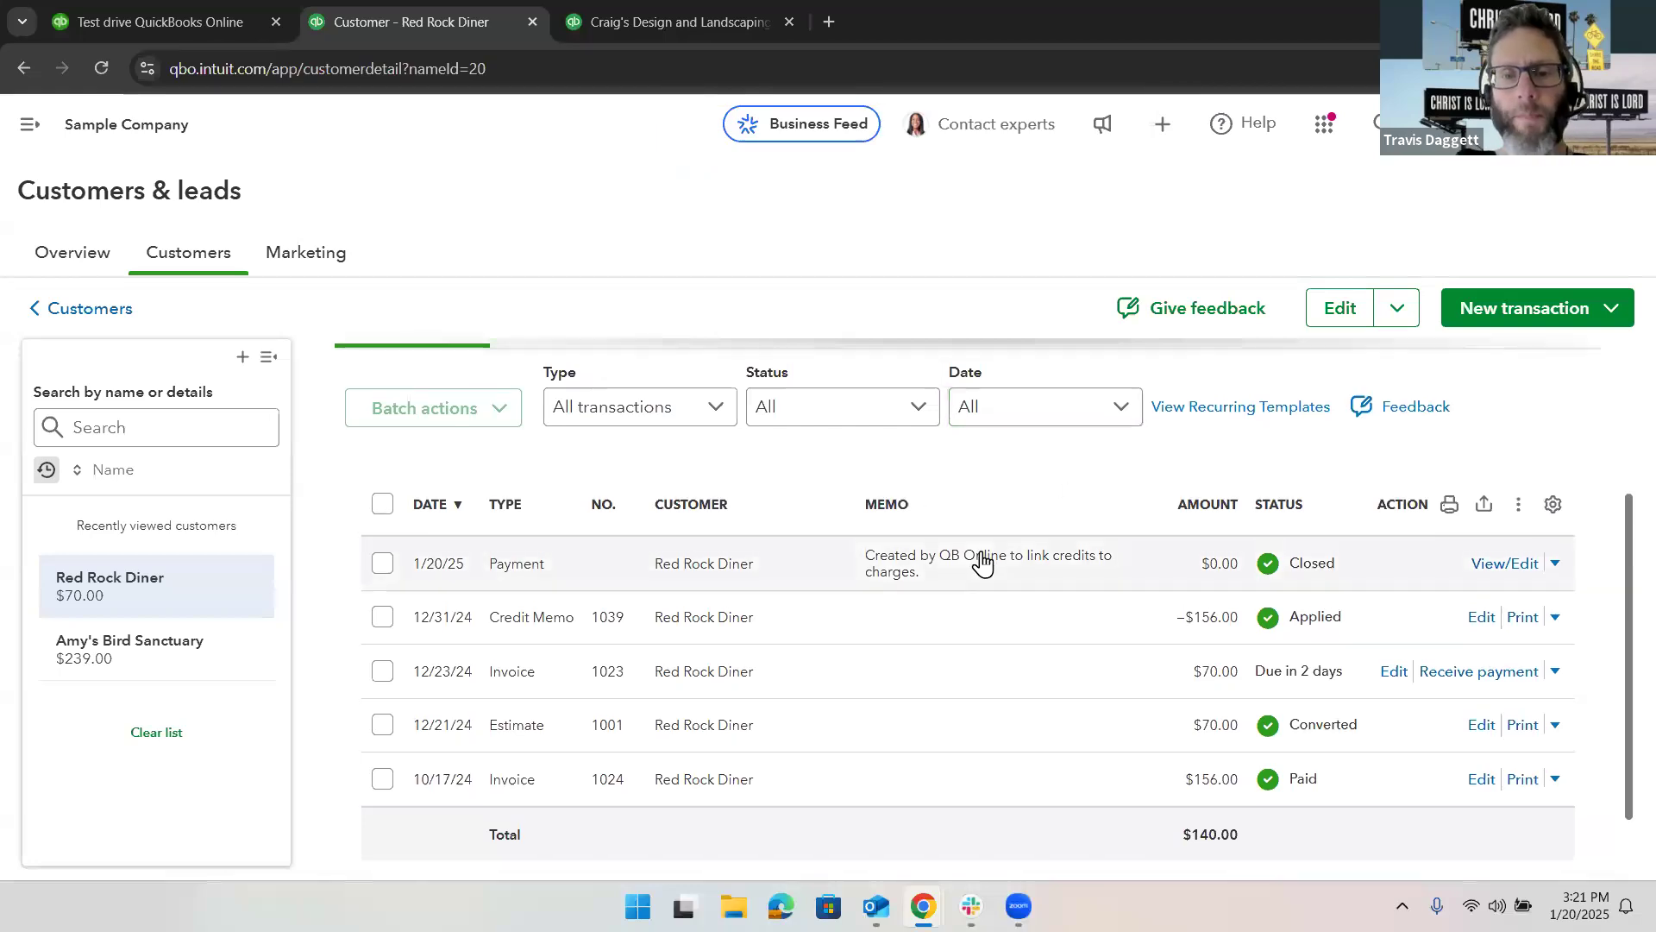
scroll(983, 561, "up", 1)
scroll(981, 562, "up", 5)
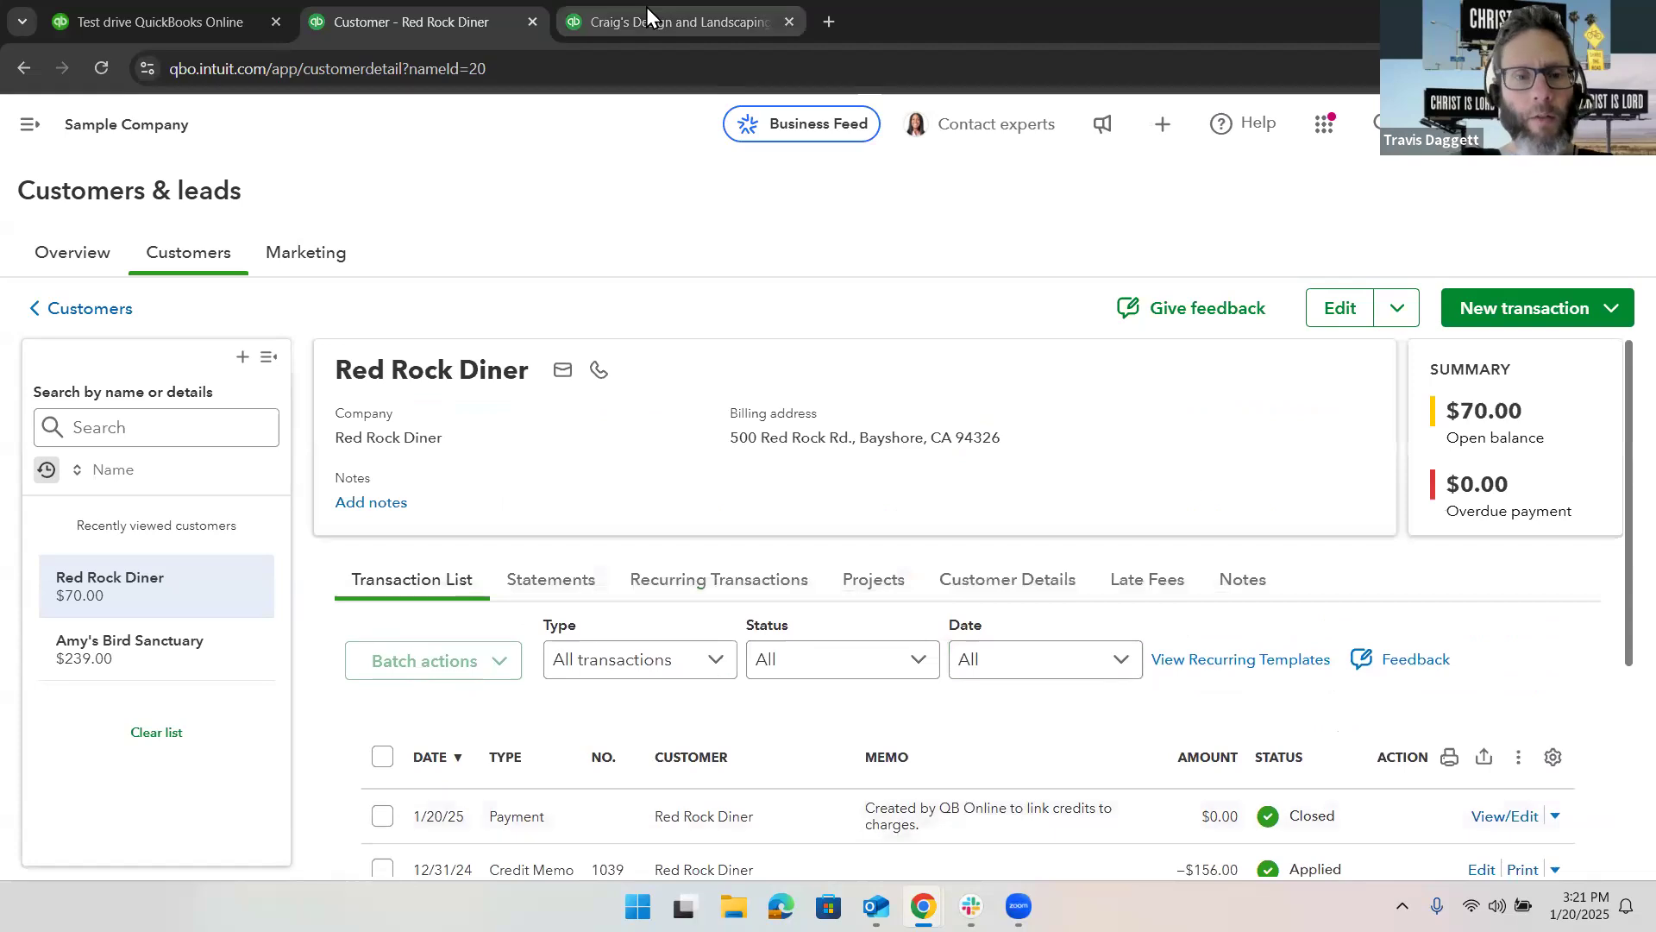
Return to the A/R Aging Summary report as of 12/31/2024, refresh it, and check Red Rock Diner's row across the aging periods
left_click(647, 22)
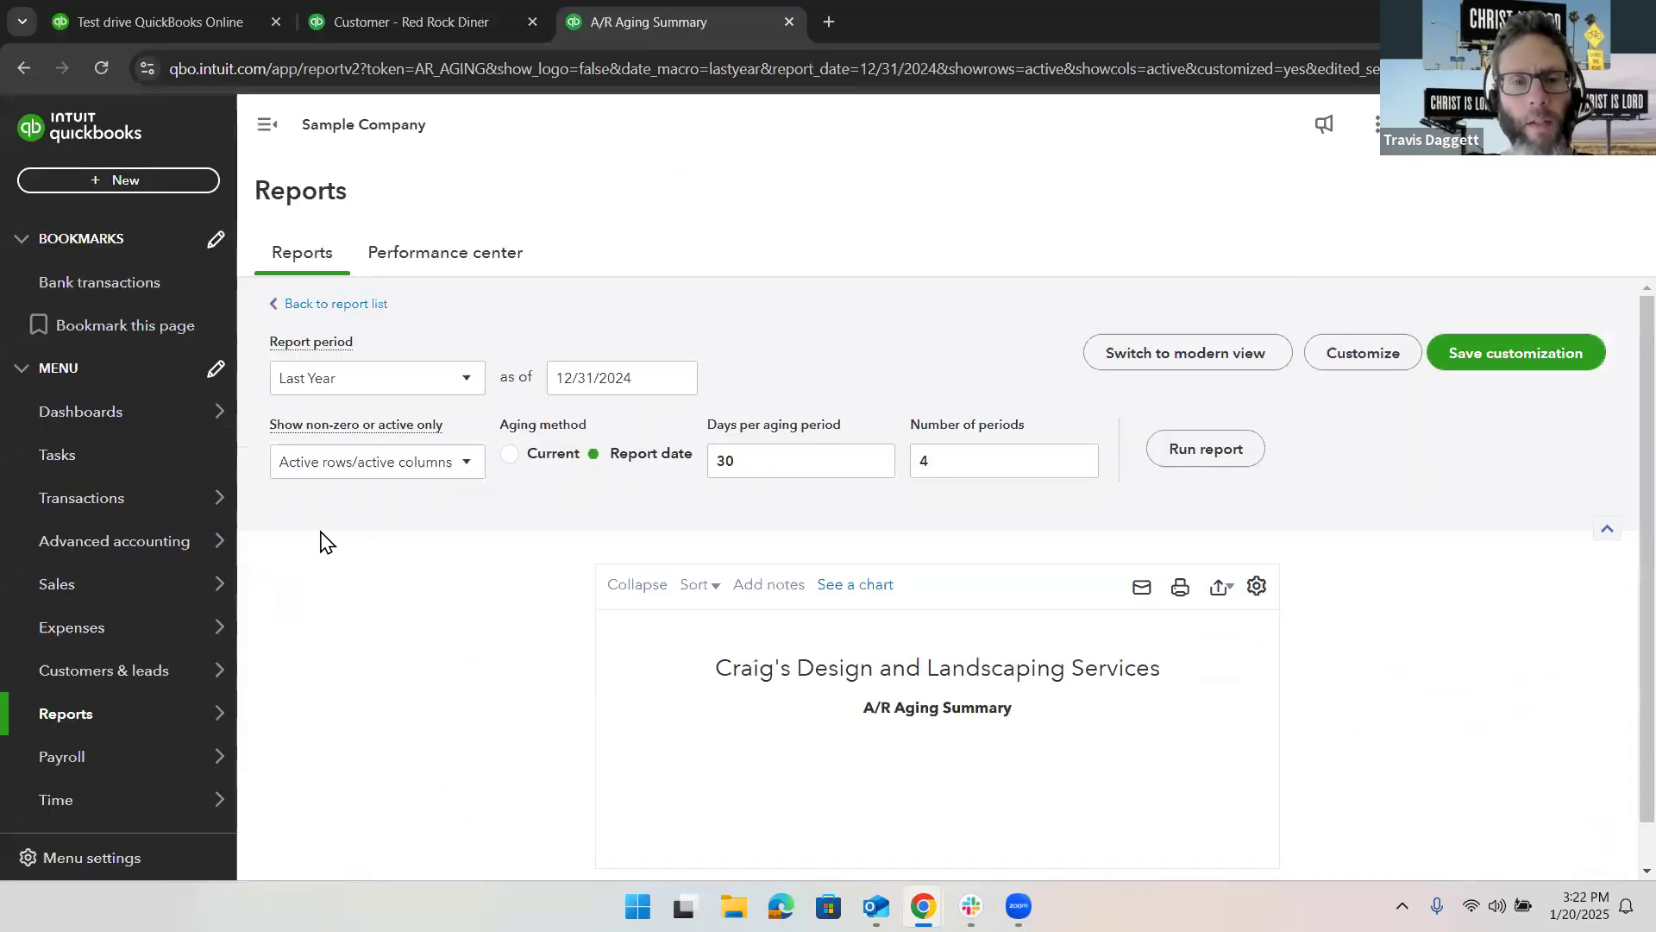
scroll(321, 540, "down", 7)
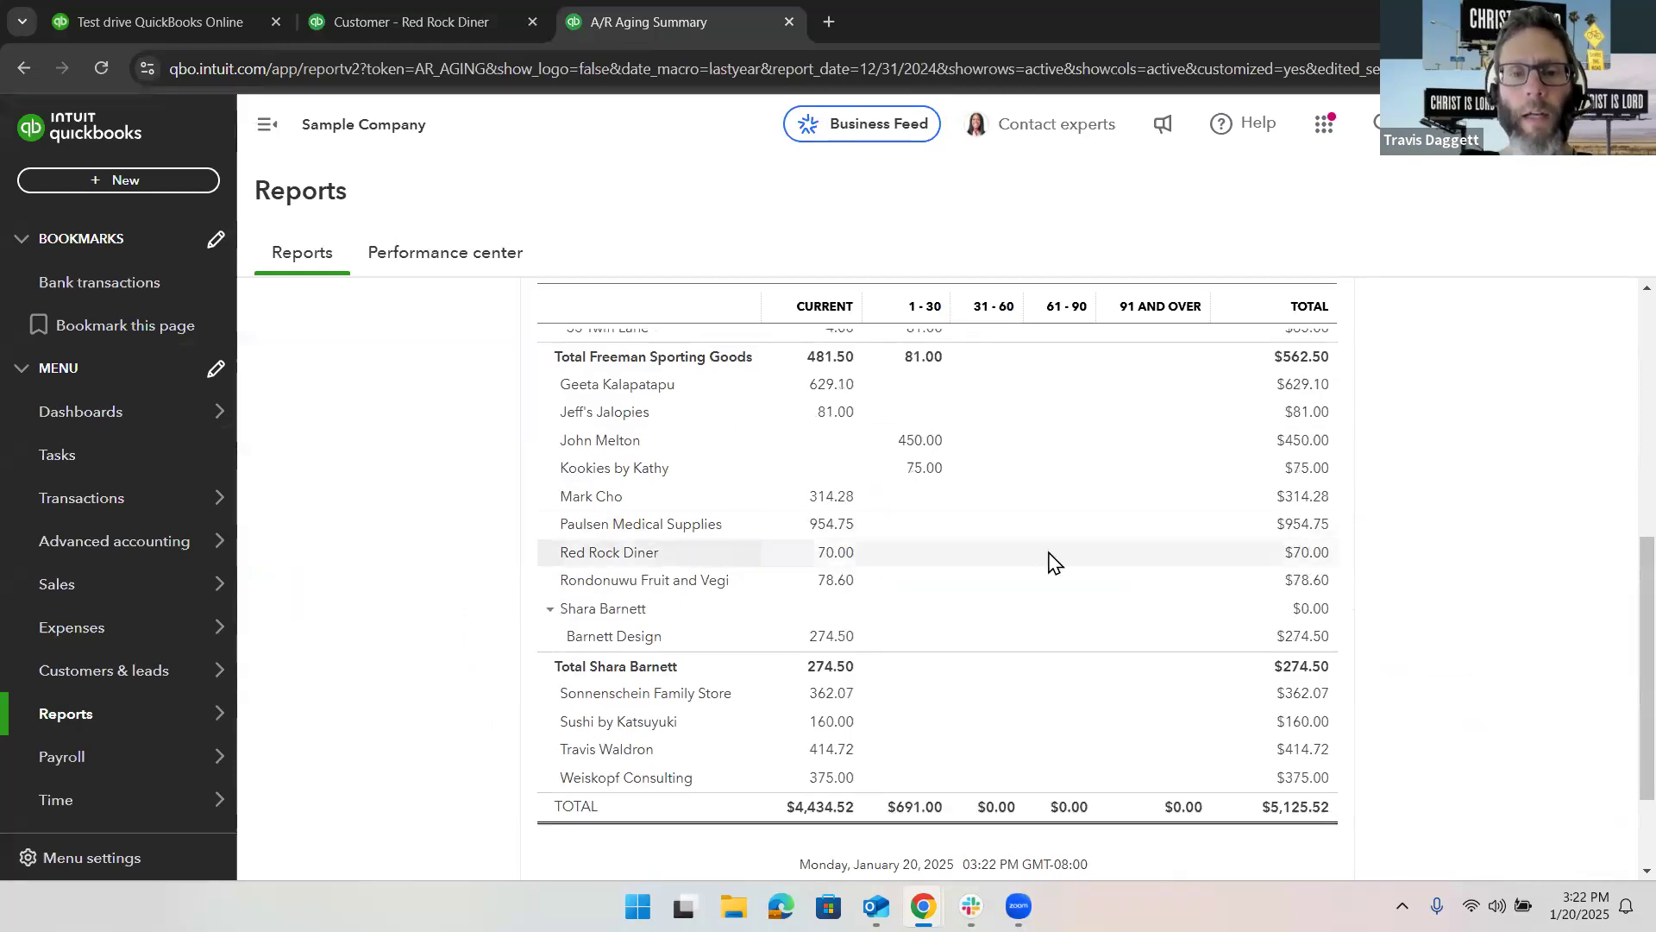
scroll(1109, 503, "up", 5)
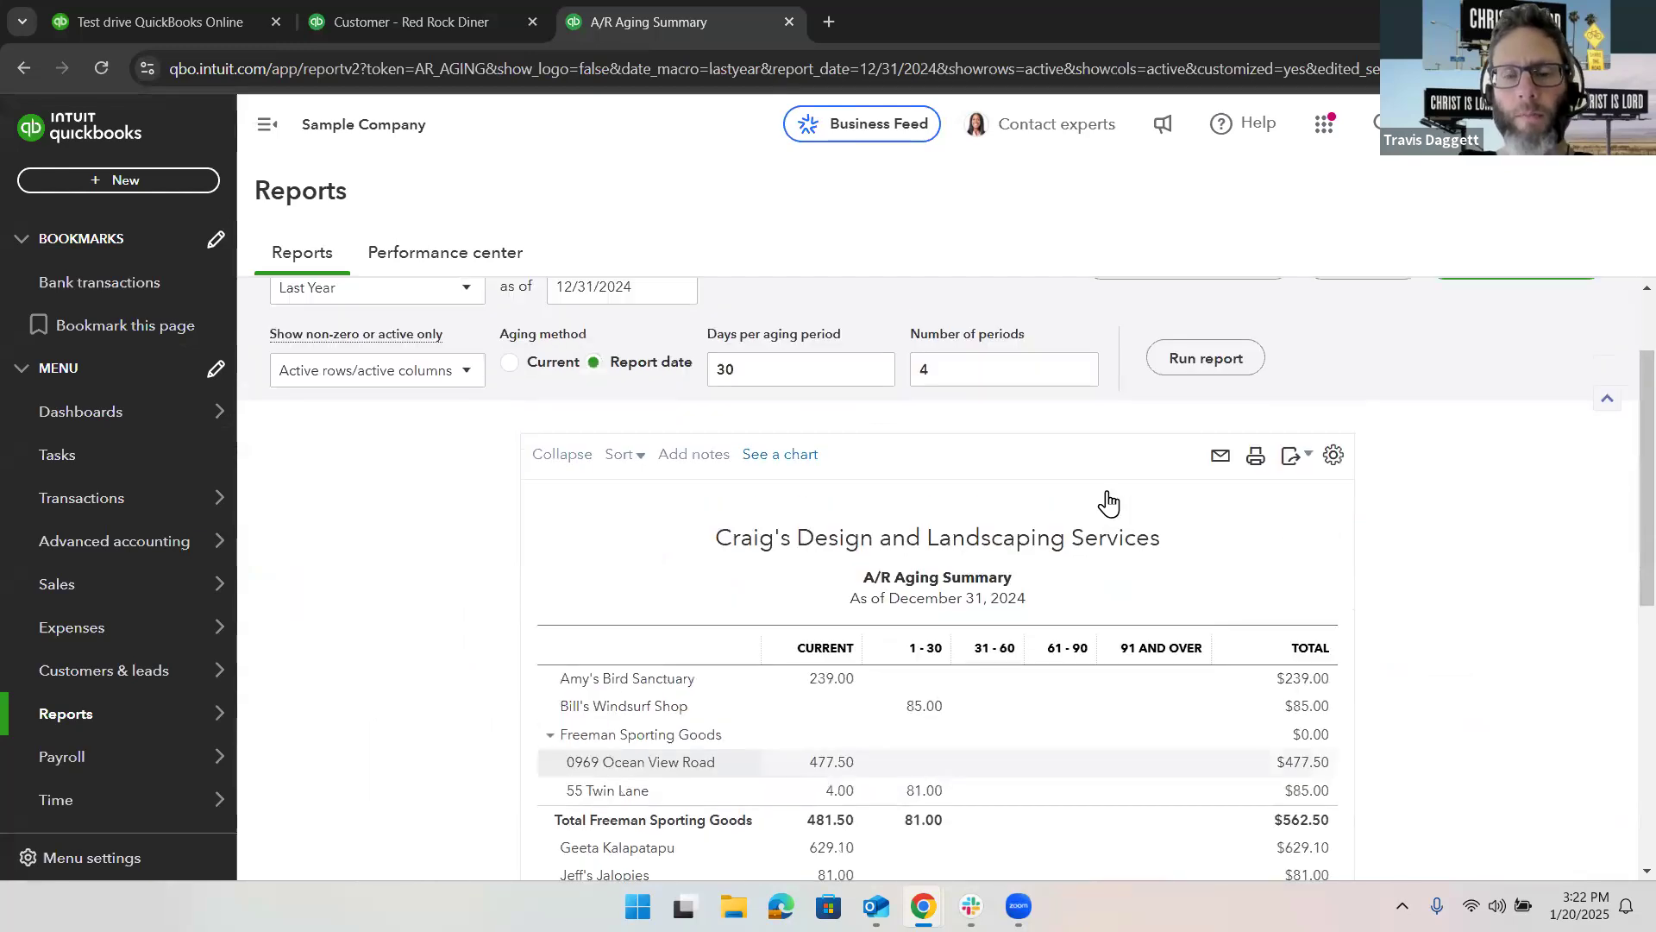